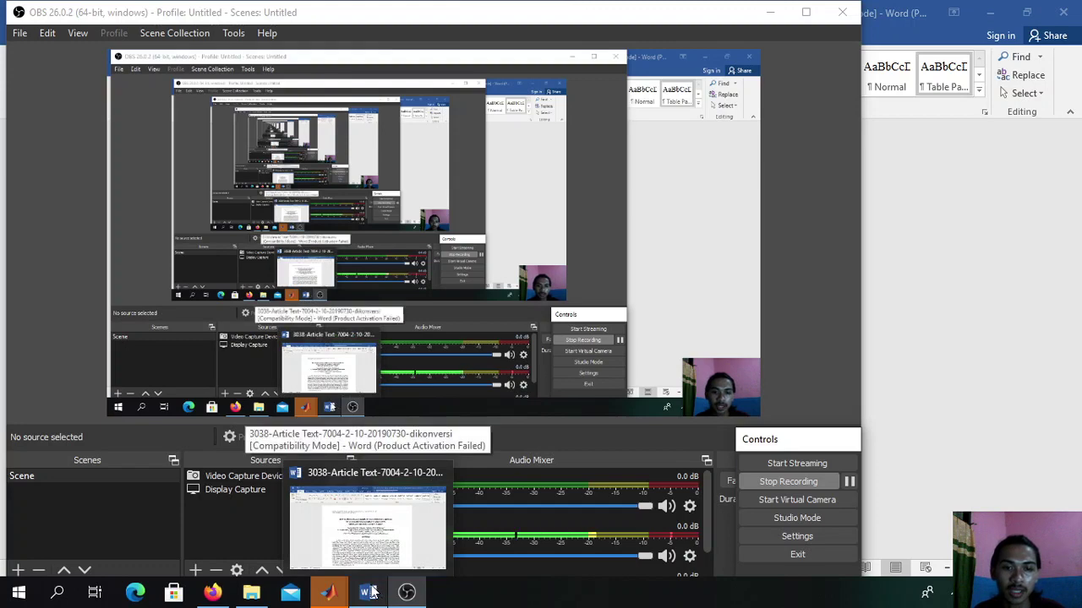
- Switch to the Word article and go to Table 4, which defines the input variables and fuzzy sets
click(376, 562)
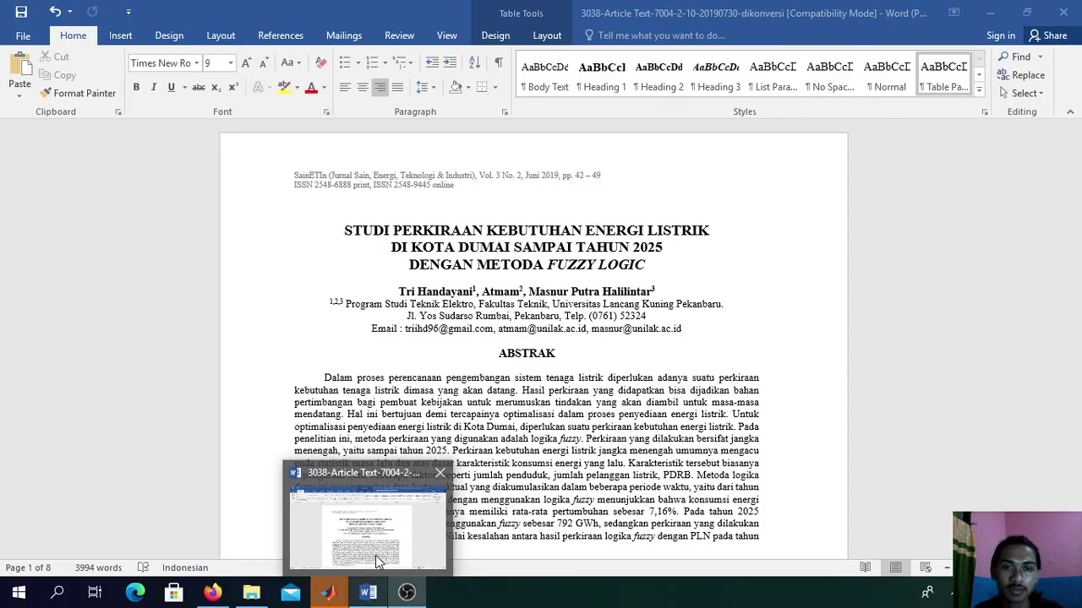
click(375, 561)
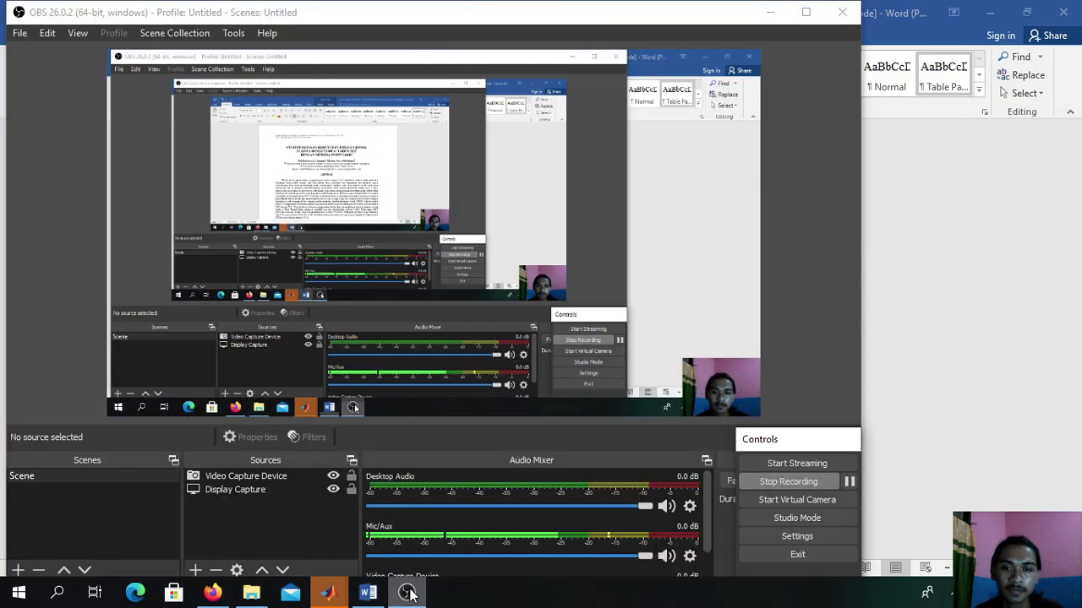
click(406, 593)
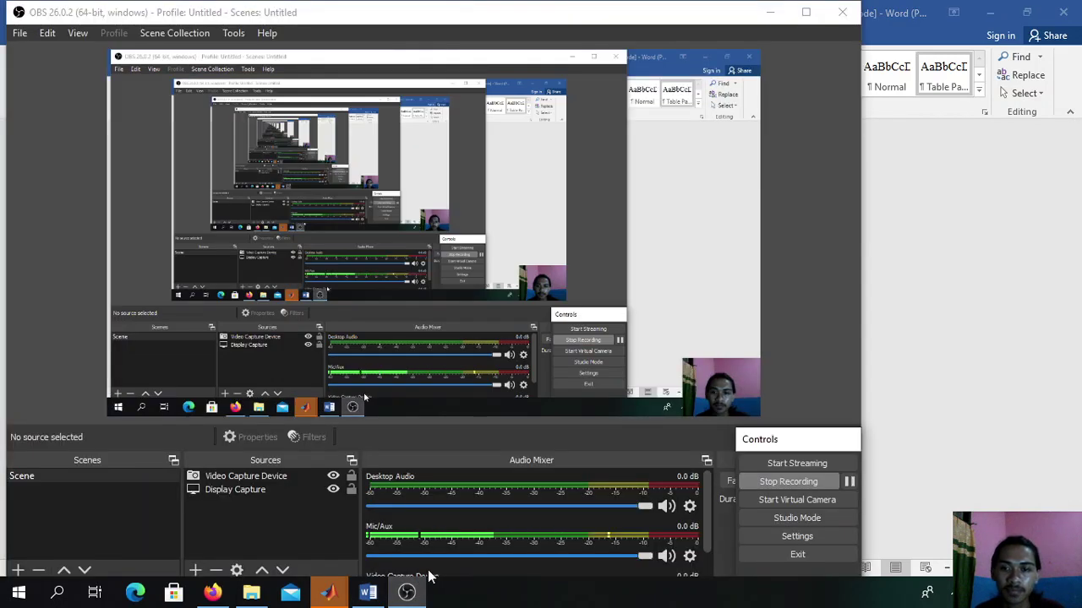
click(361, 597)
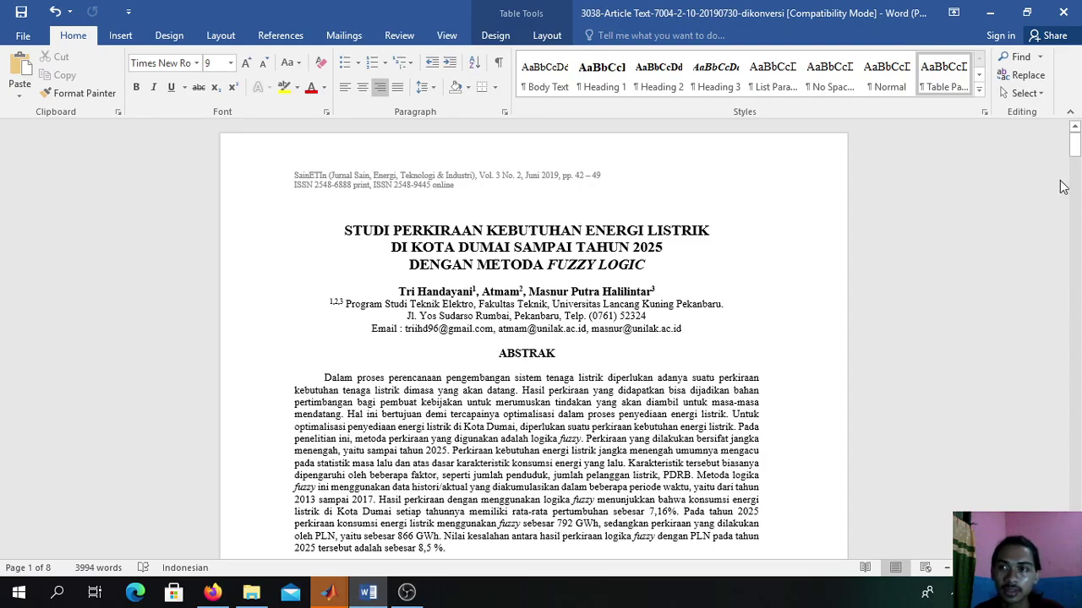
drag(1074, 152, 1070, 432)
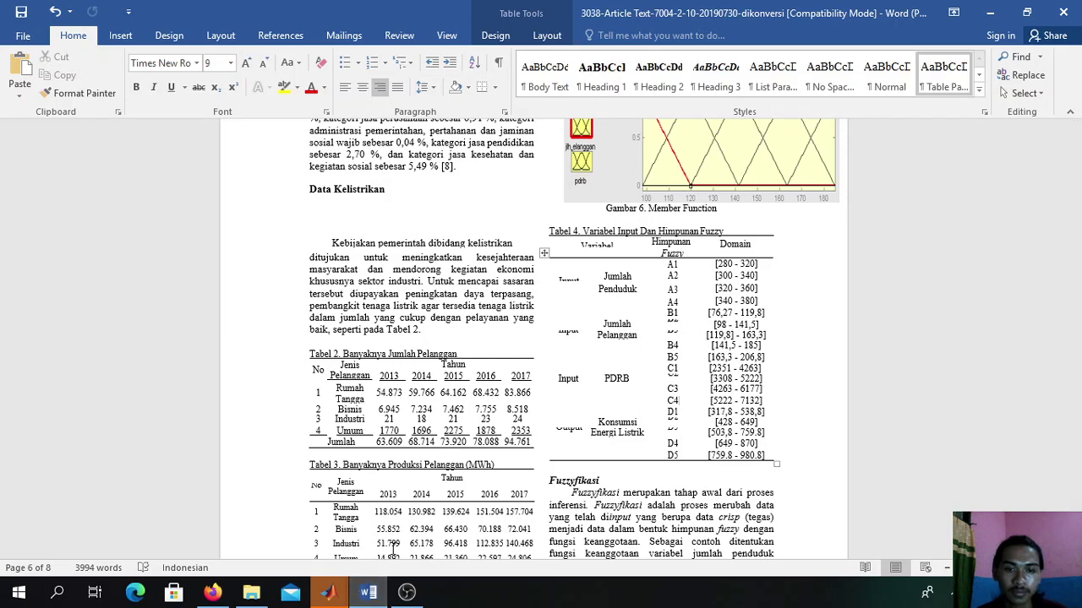
- Switch to MATLAB and launch a new FIS Editor by running the fuzzy command
mouse_move(331, 594)
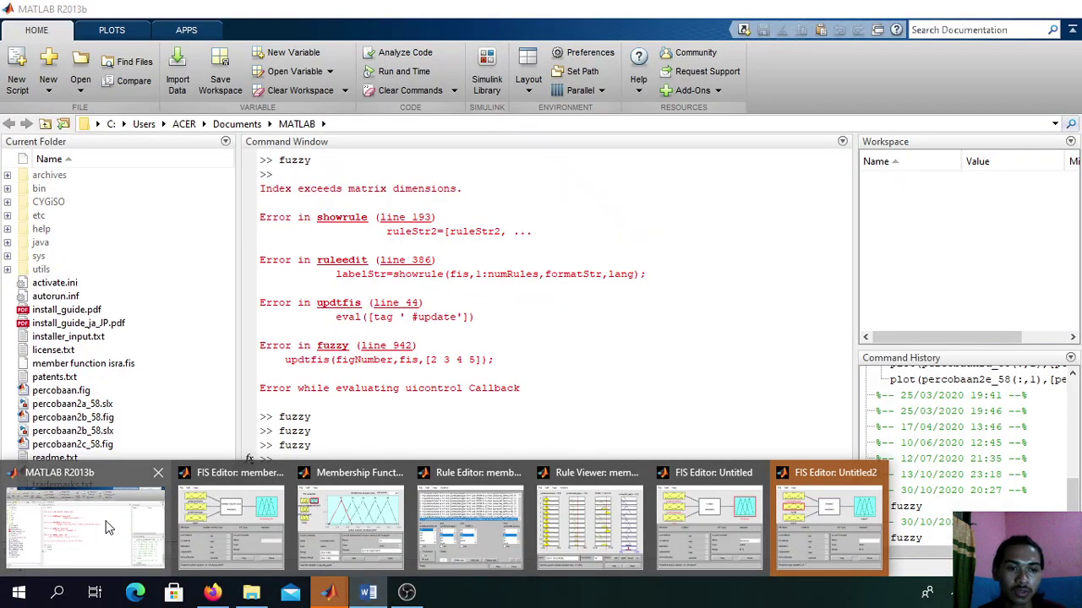
click(108, 529)
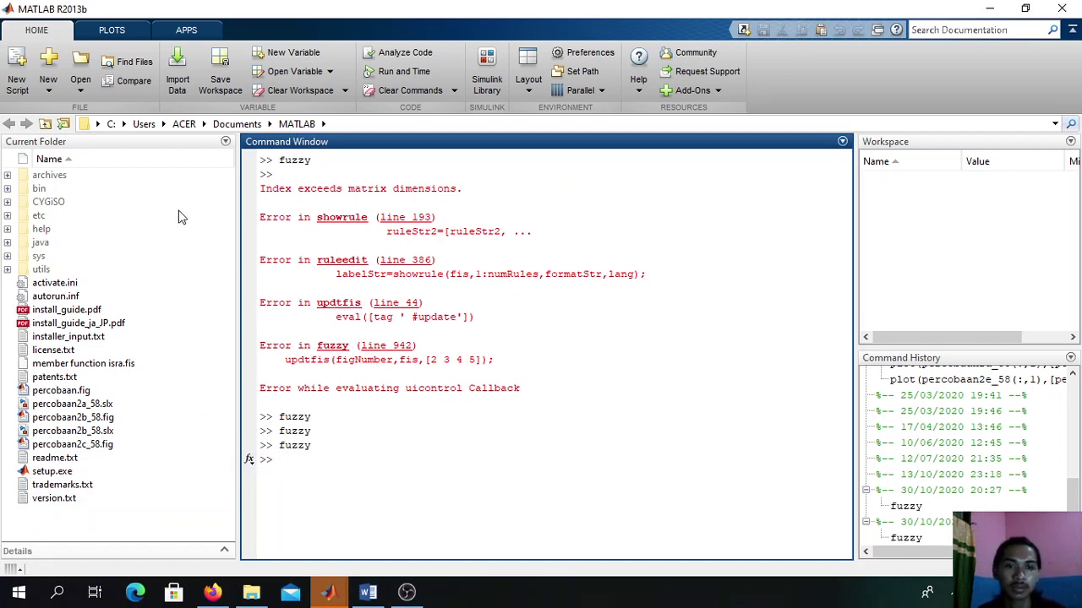
click(20, 70)
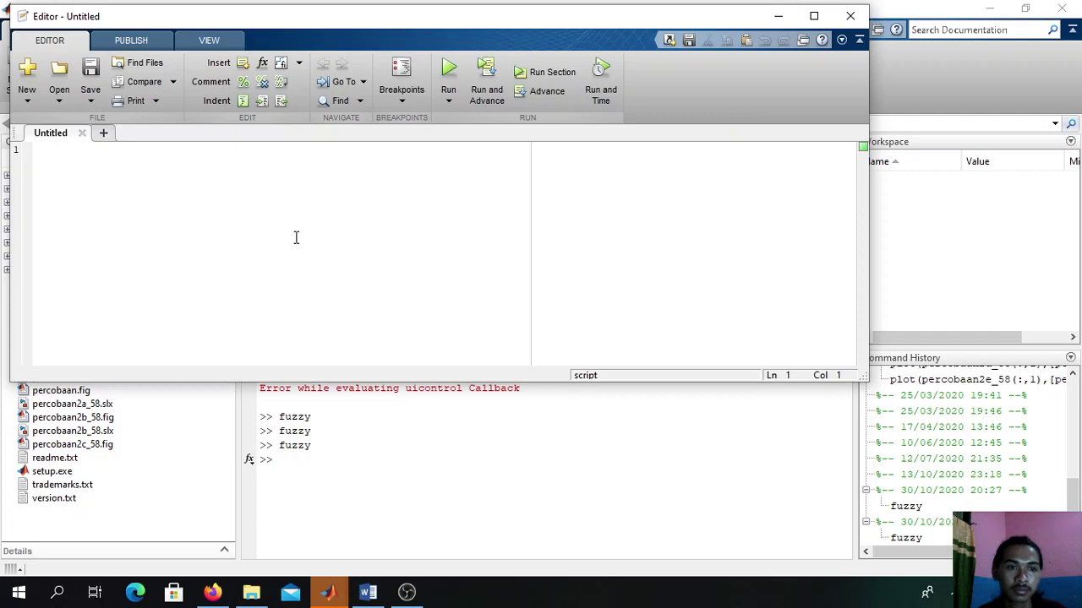
click(857, 13)
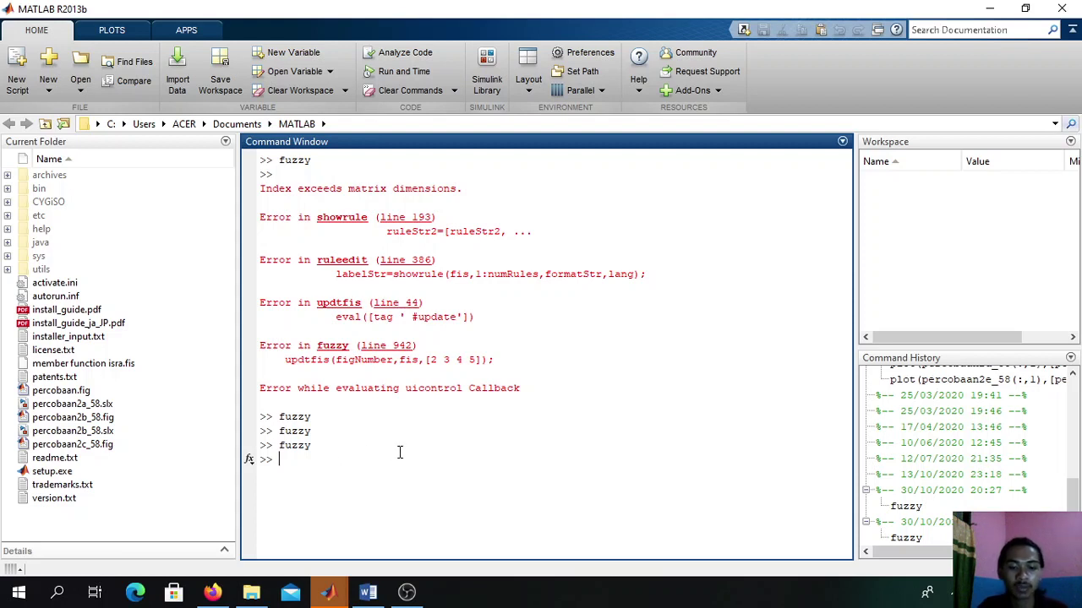
text(fu)
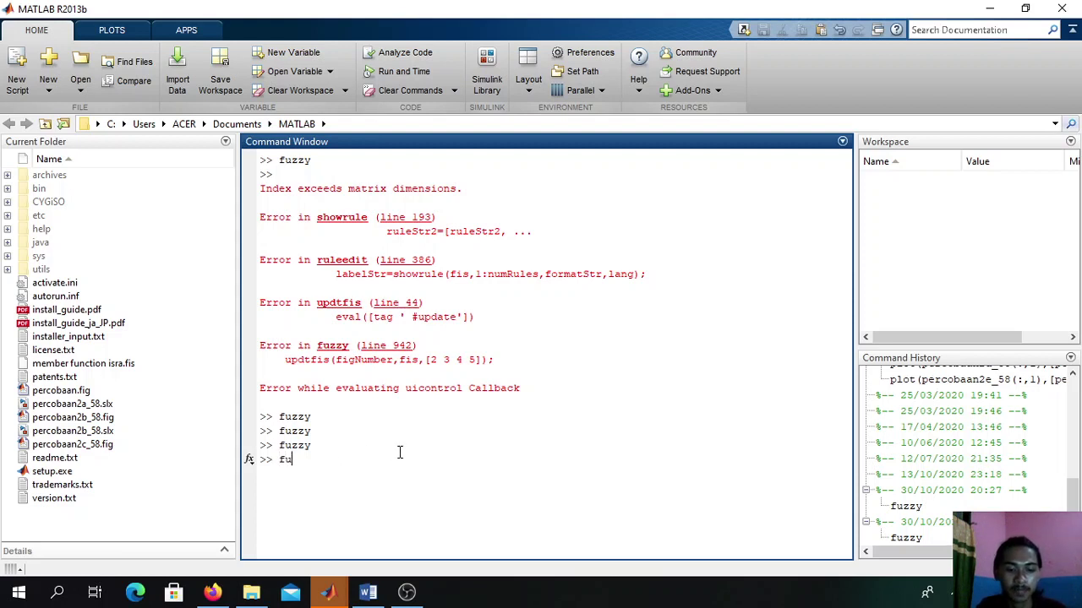
text(zzy)
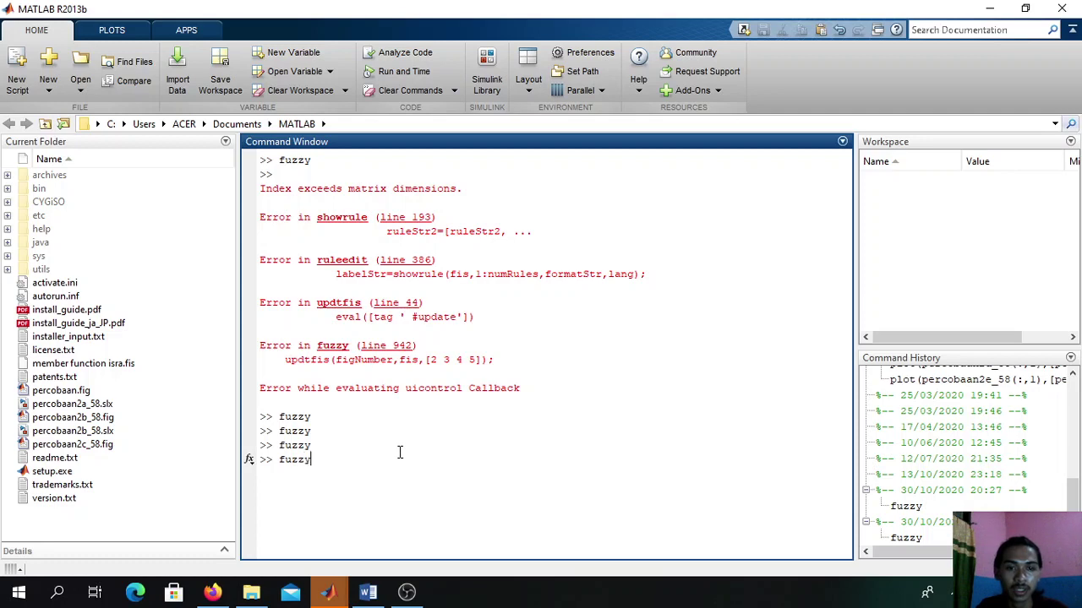
key(Return)
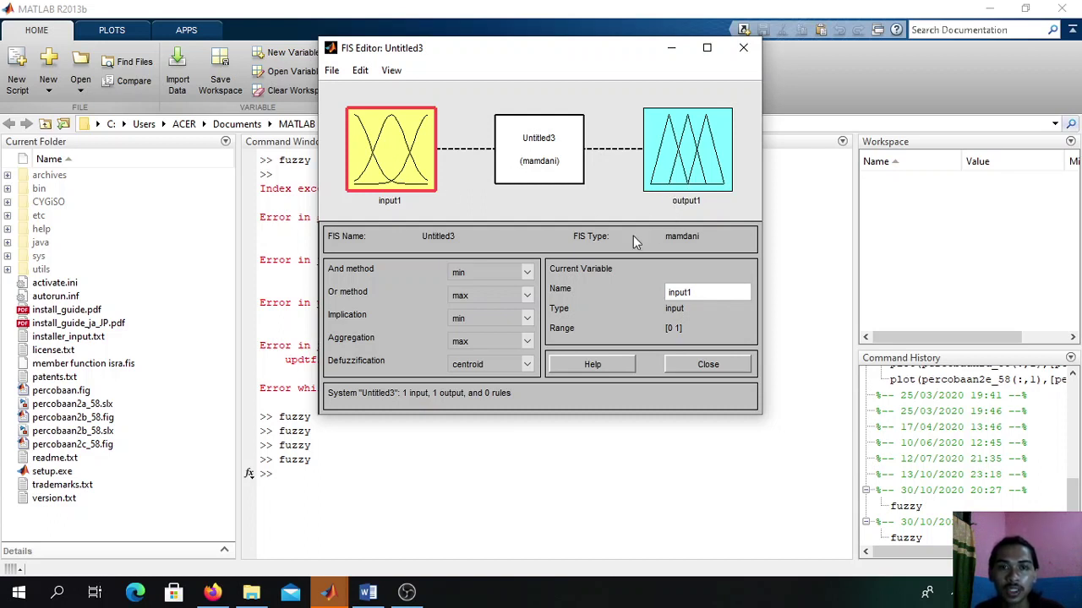
- Add two more input variables to the fuzzy inference system
click(360, 74)
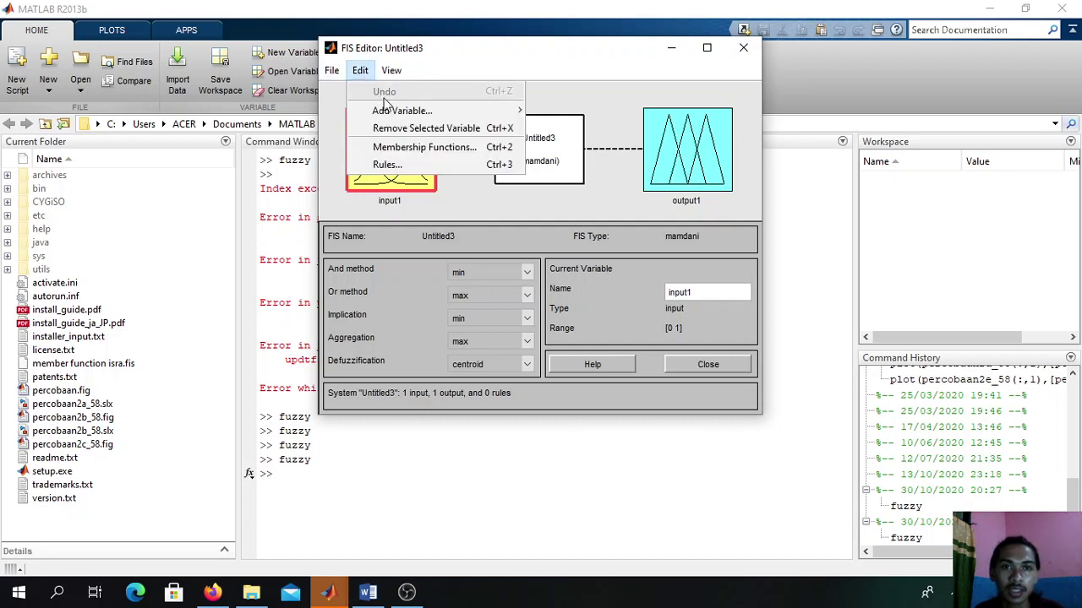
mouse_move(390, 112)
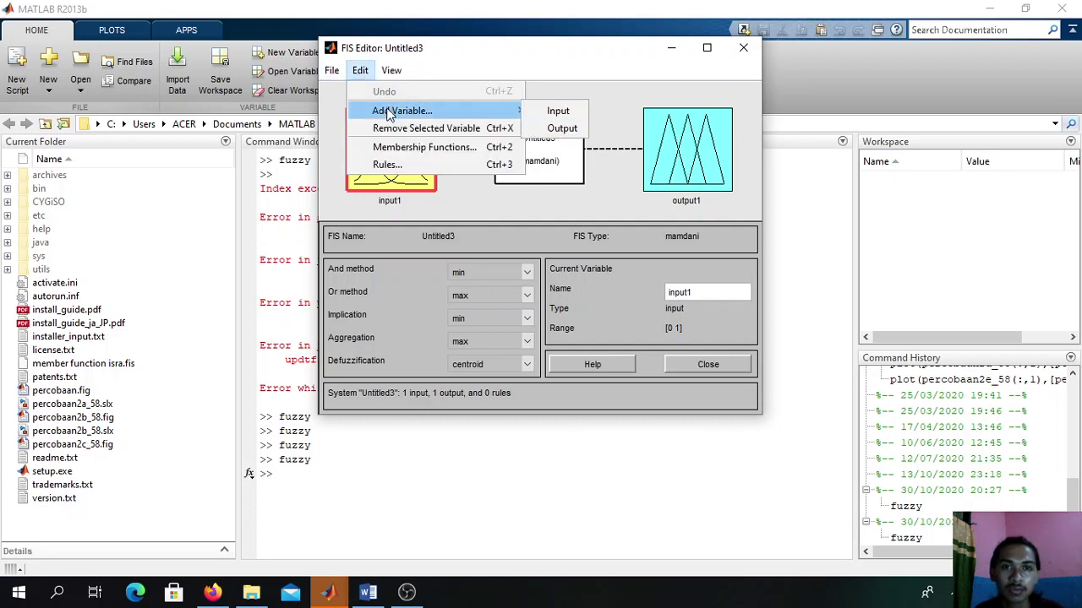
click(543, 115)
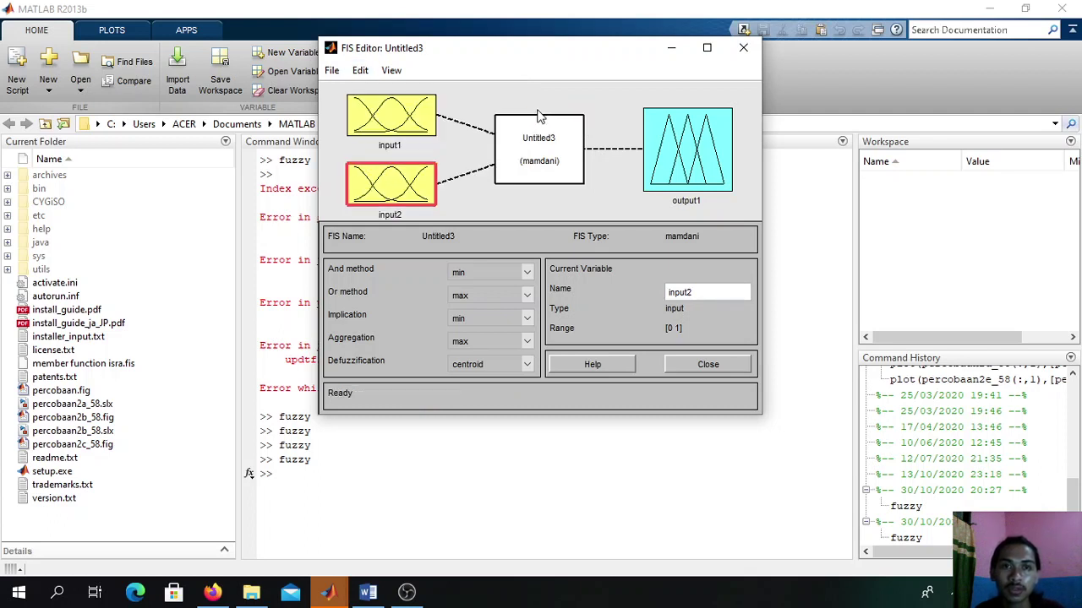
click(358, 72)
mouse_move(442, 111)
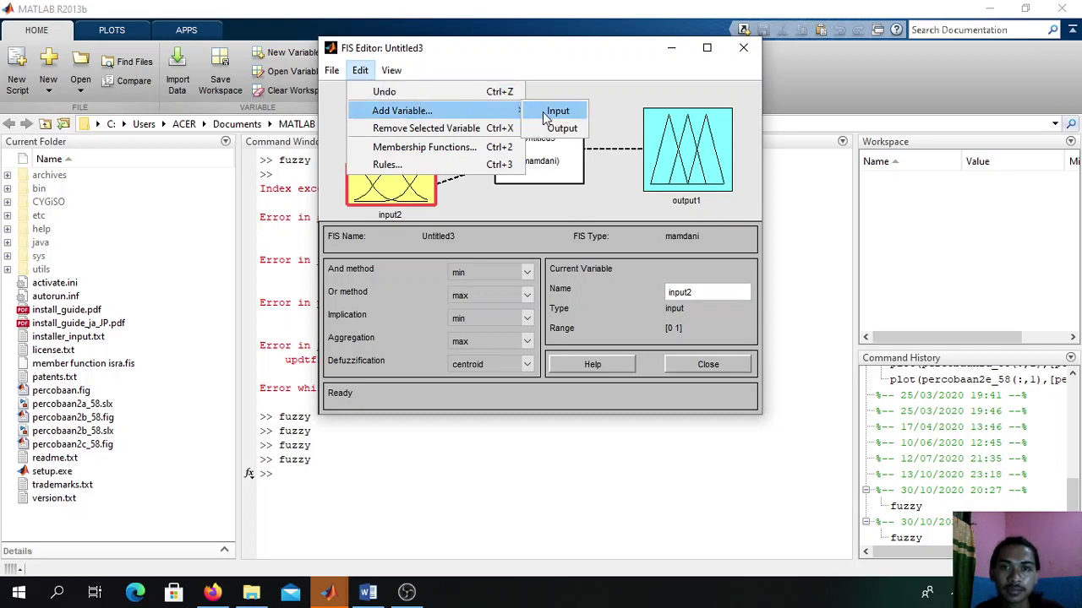
click(545, 115)
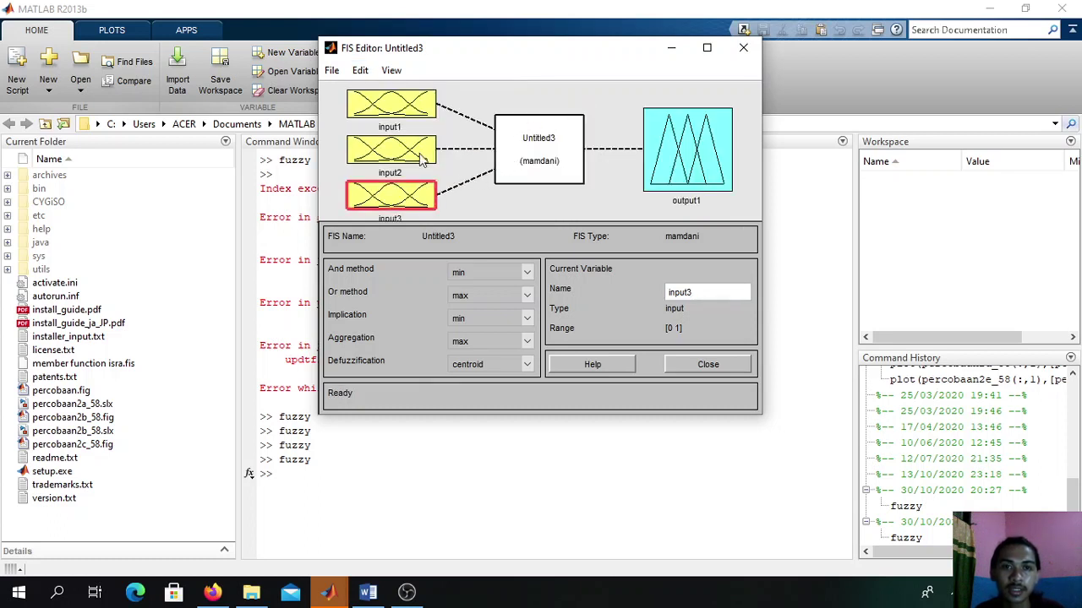
- Open the first input variable's name for editing and place the FIS Editor over the Word article, beside Table 4's variable list
click(404, 114)
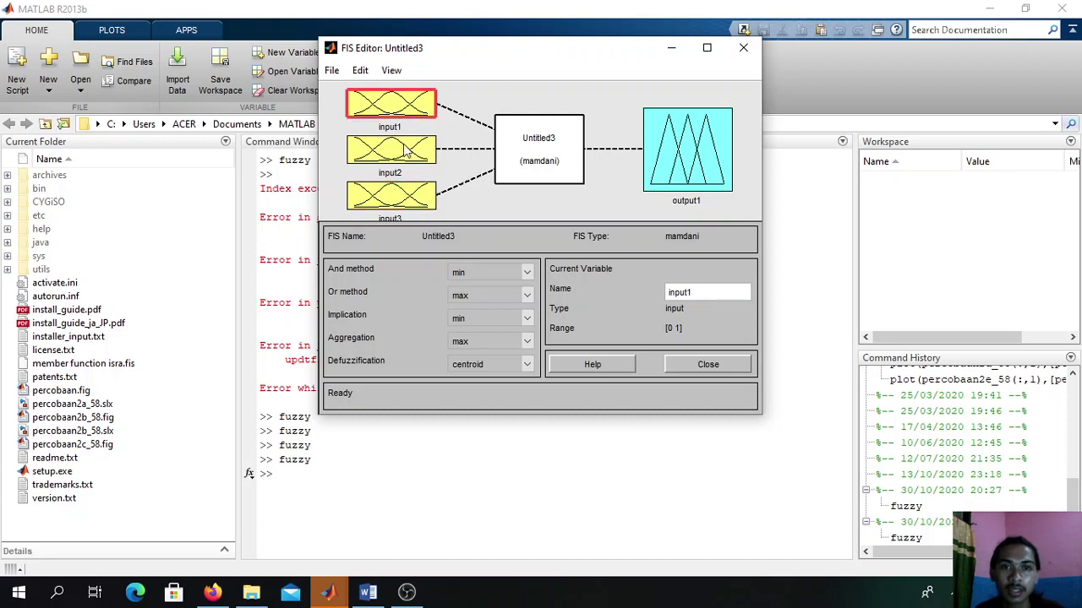
click(691, 295)
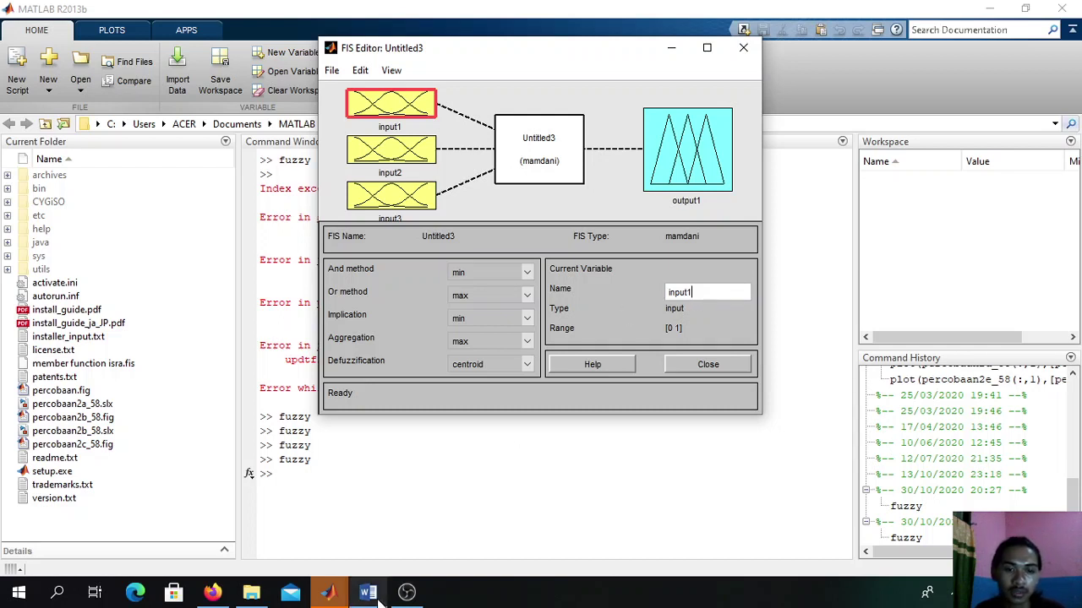
mouse_move(379, 600)
click(387, 565)
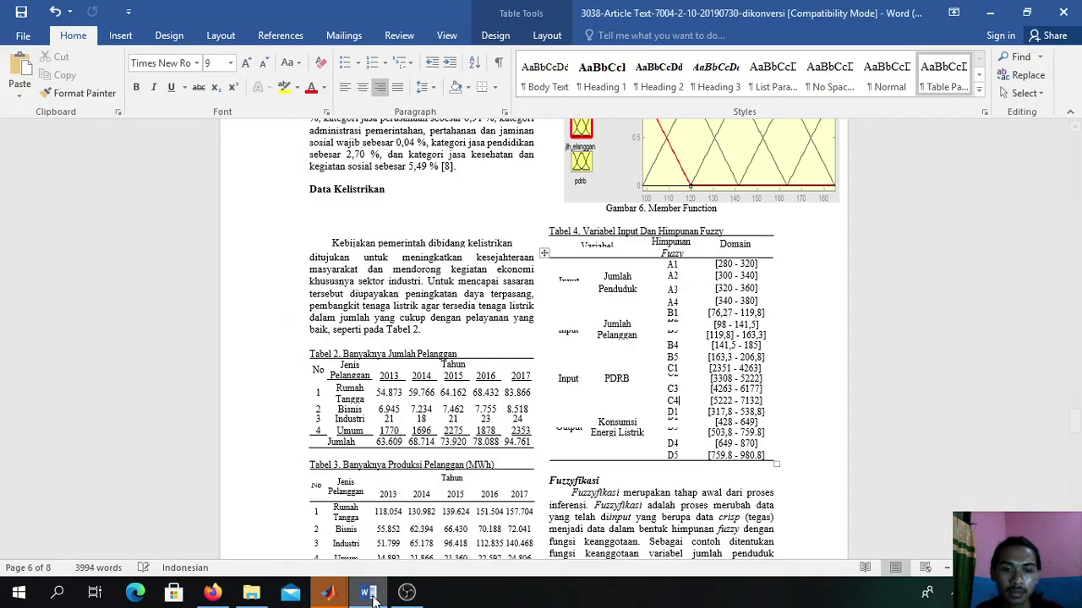
mouse_move(330, 598)
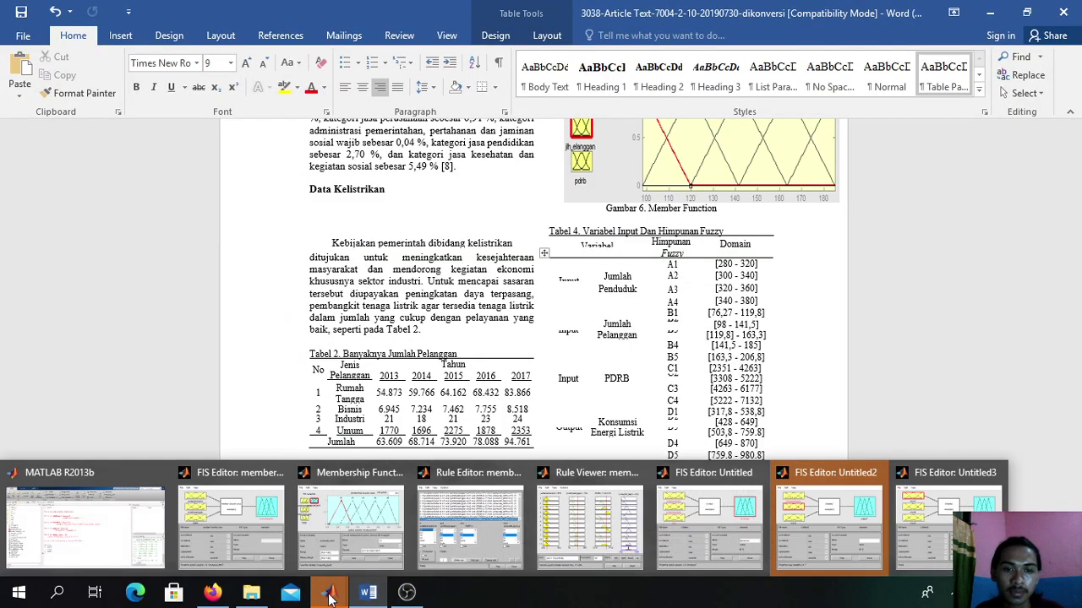
click(930, 514)
drag(581, 49, 395, 119)
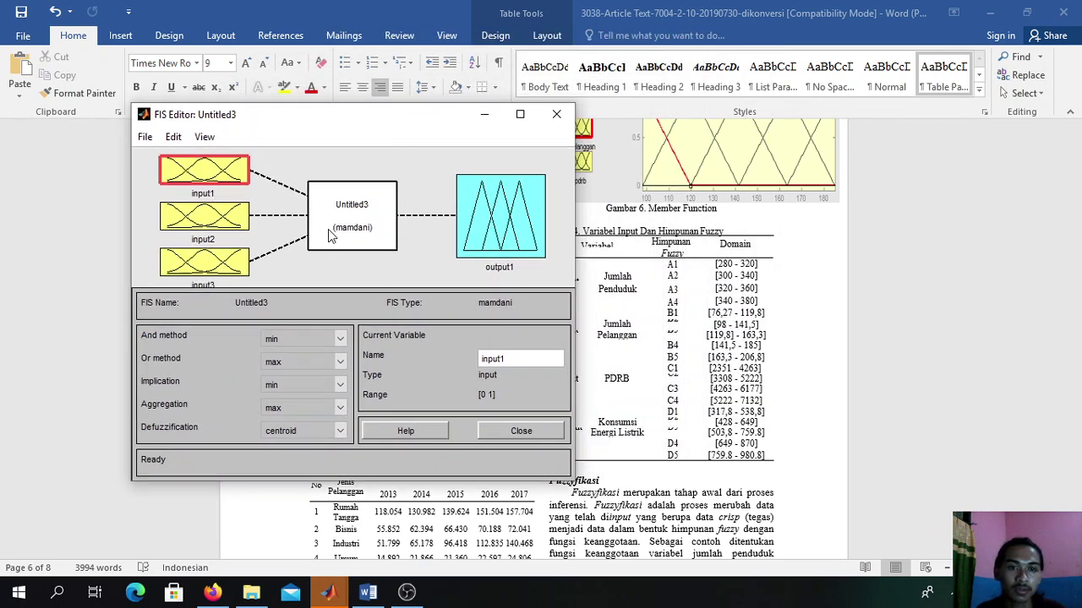
- Rename the first input variable as jumlahpenduduk
key(BackSpace)
key(BackSpace)
key(BackSpace)
key(BackSpace)
key(BackSpace)
key(BackSpace)
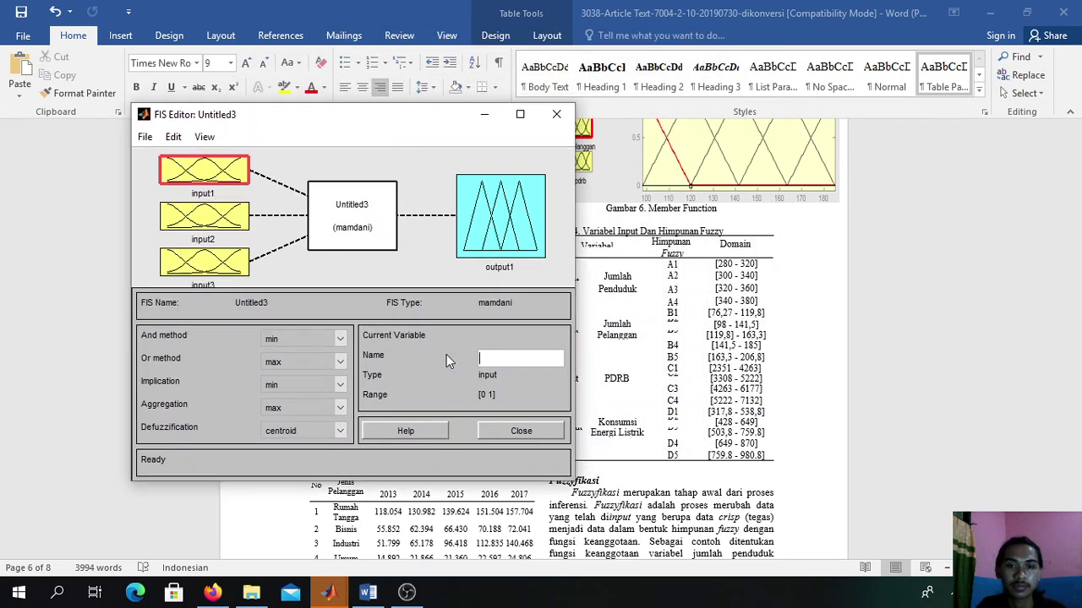
text(jumla)
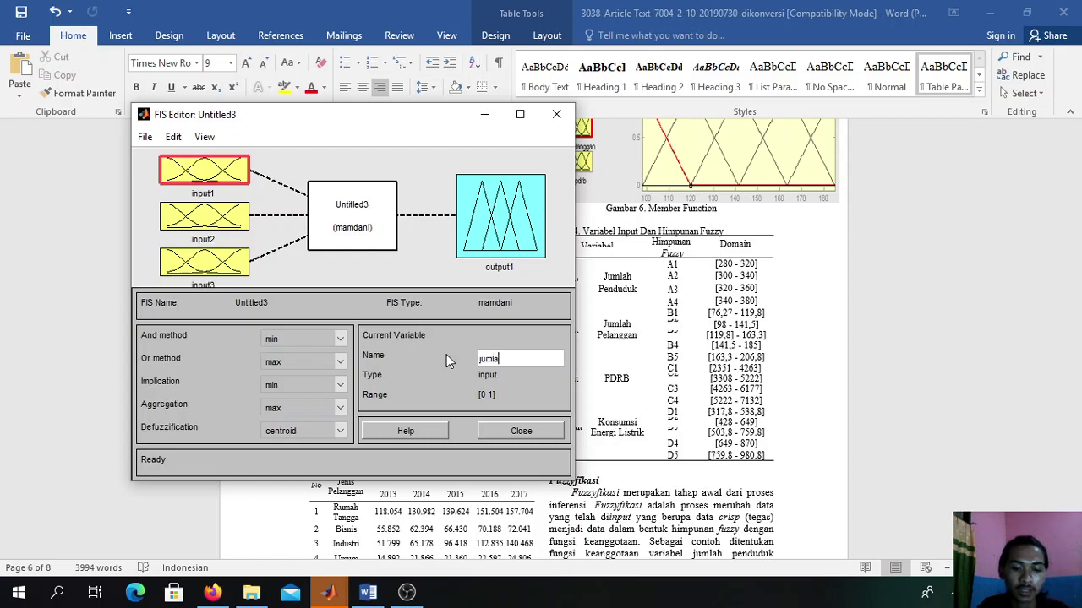
text(h pendudu)
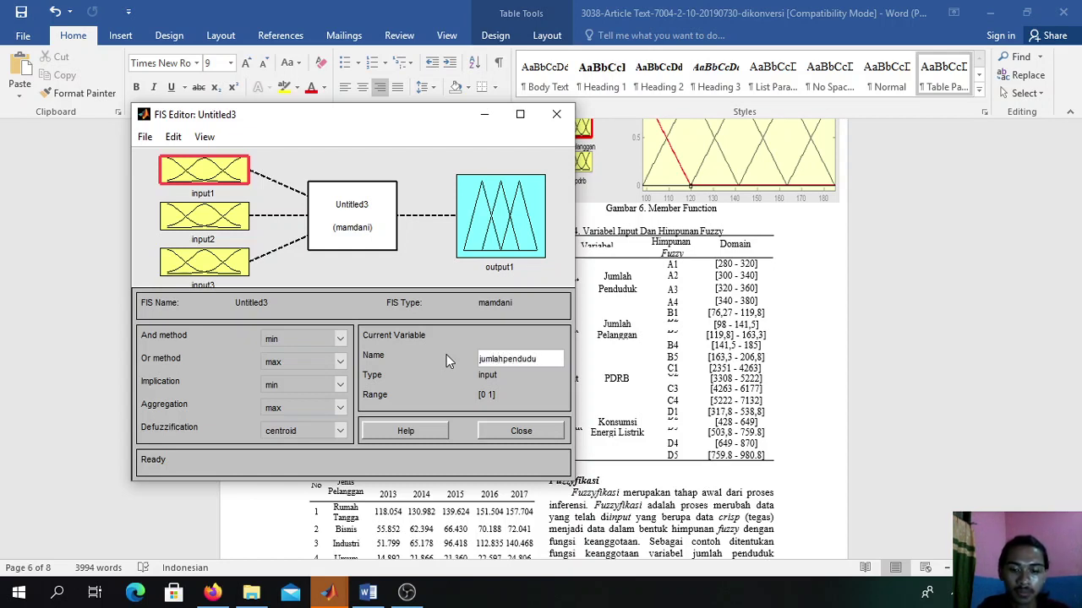
text(k)
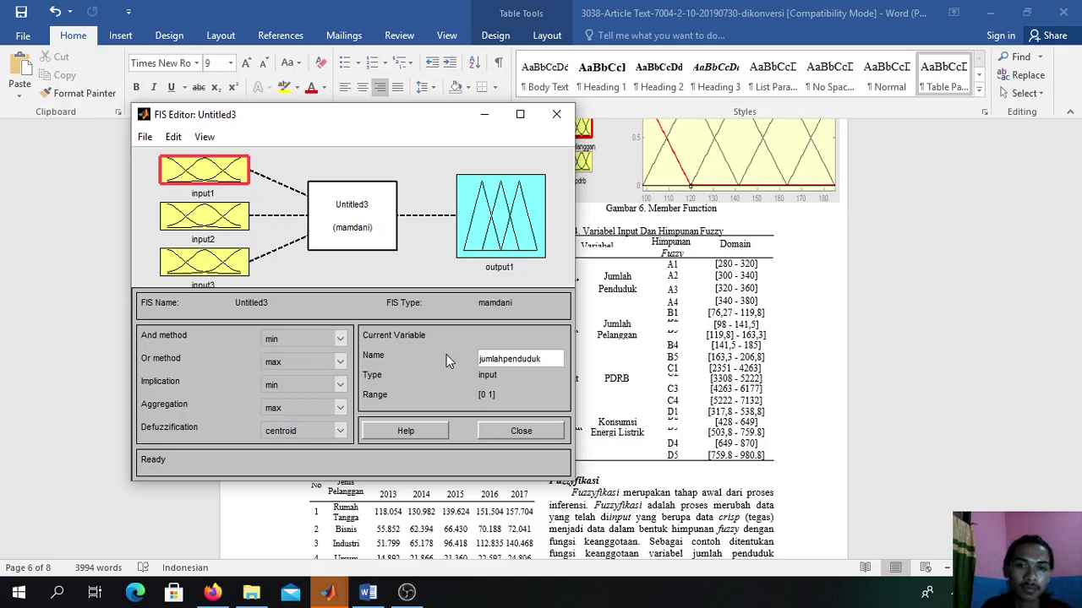
- Rename the second input variable as jumlahpelanggan
click(211, 232)
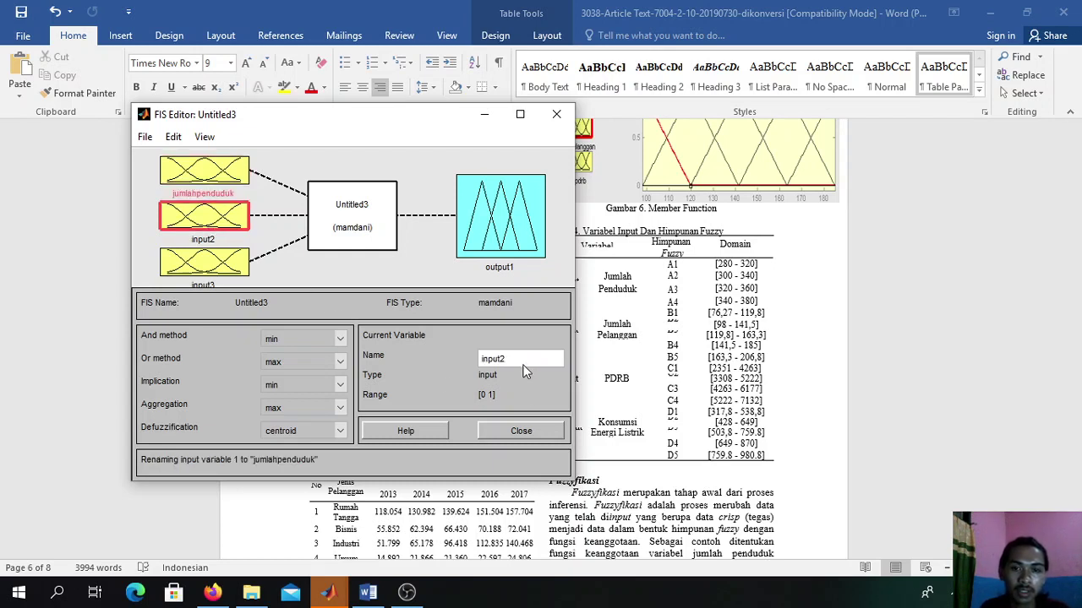
key(BackSpace)
key(BackSpace)
key(BackSpace)
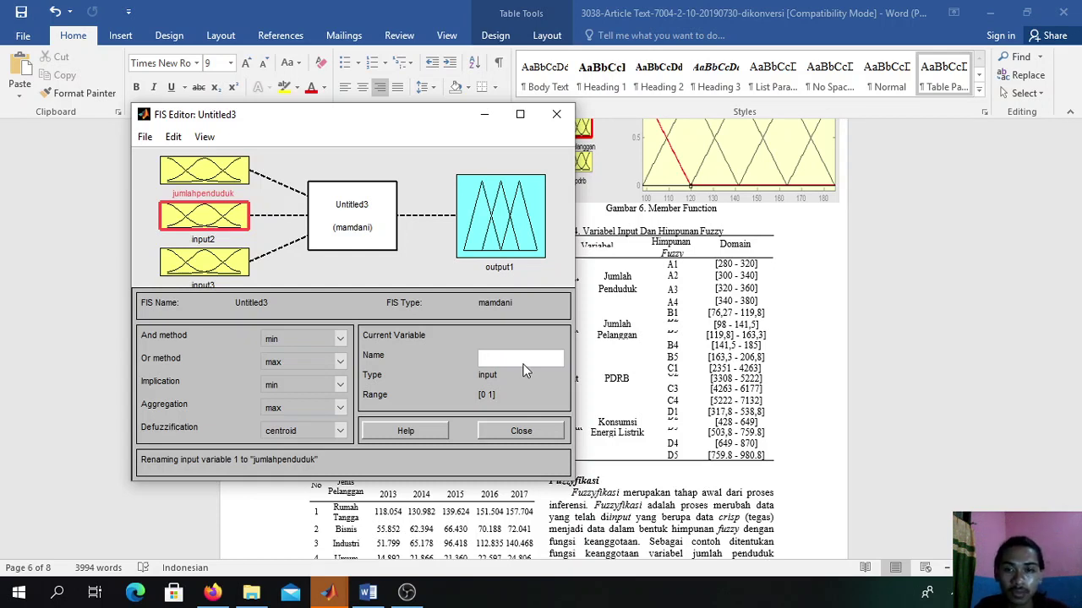
text(jumlahpe)
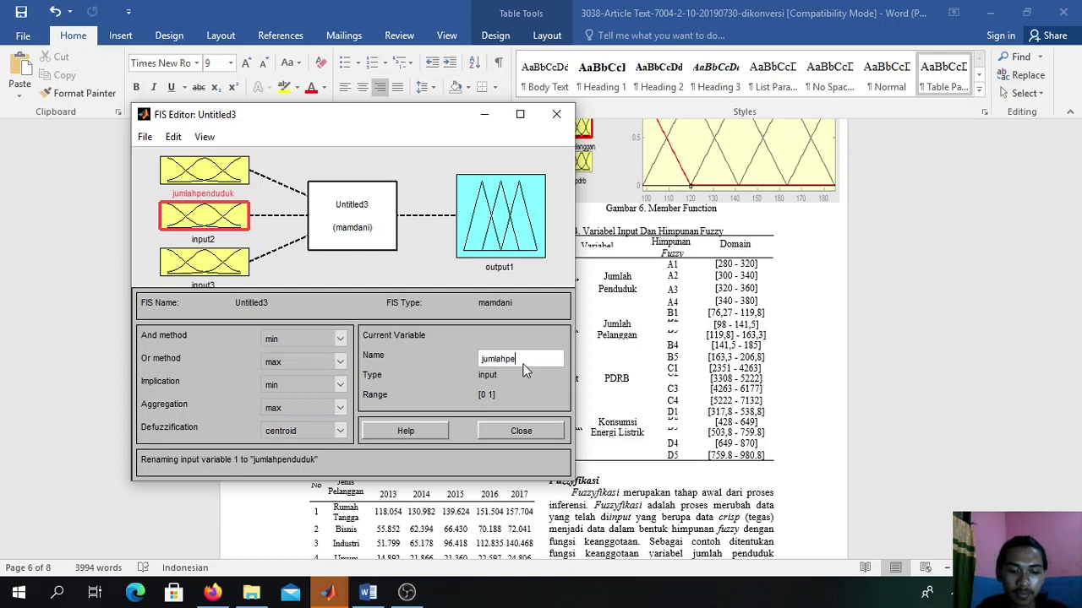
text(langgan)
- Rename the third input variable as pdrb and confirm the name
click(224, 272)
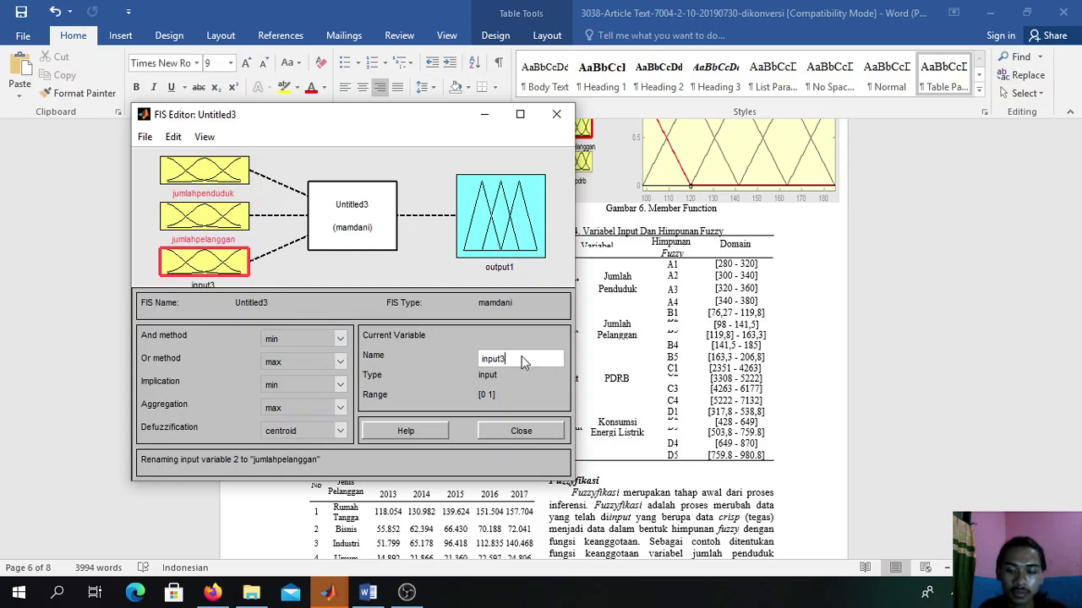
click(521, 359)
key(BackSpace)
key(BackSpace)
key(BackSpace)
key(BackSpace)
key(BackSpace)
key(BackSpace)
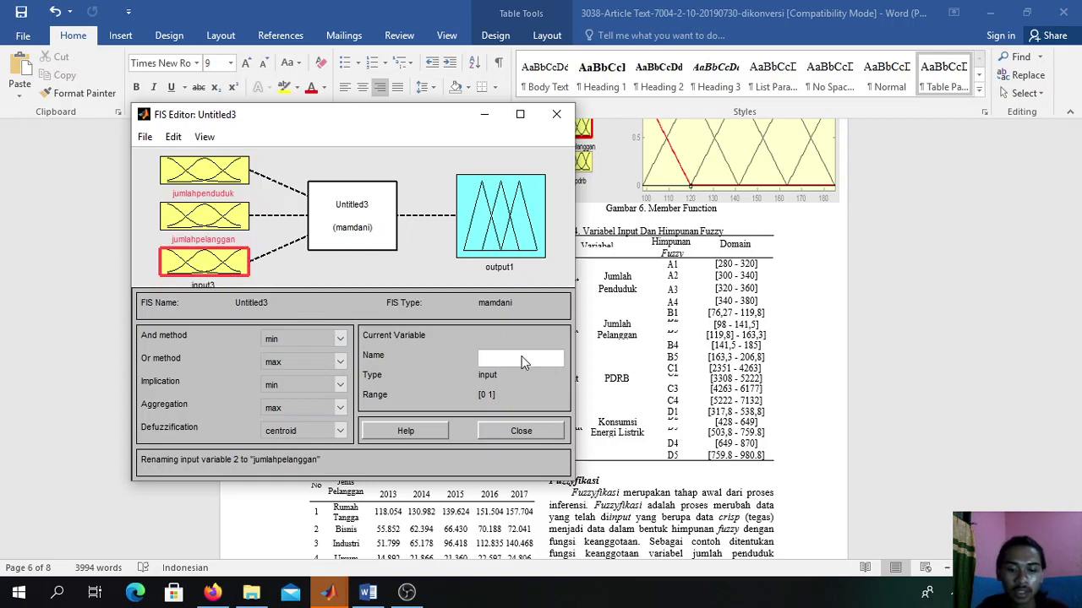
text(pd)
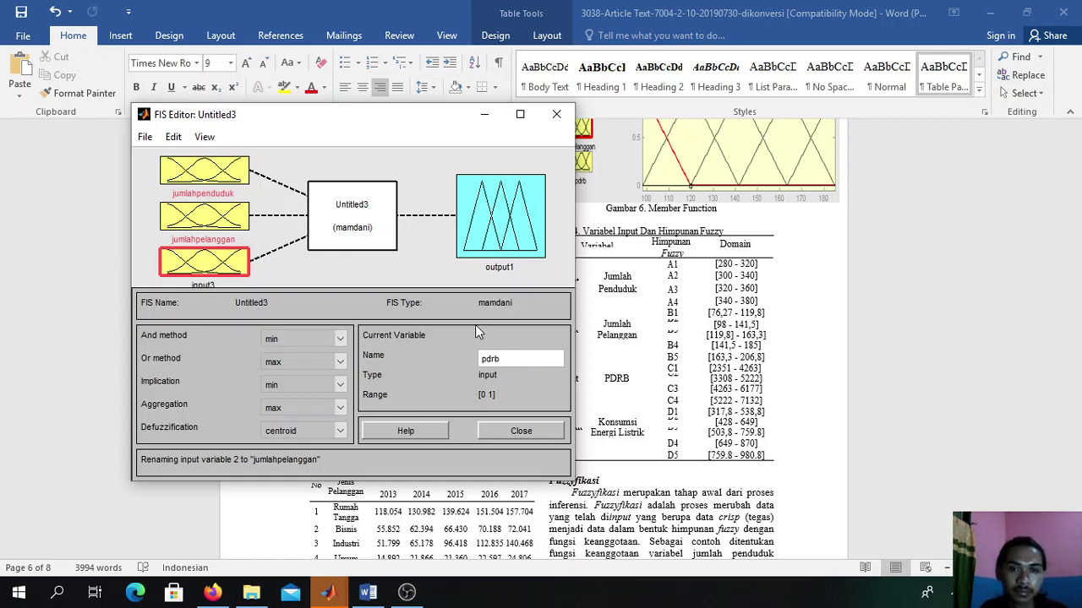
text(rb)
key(Return)
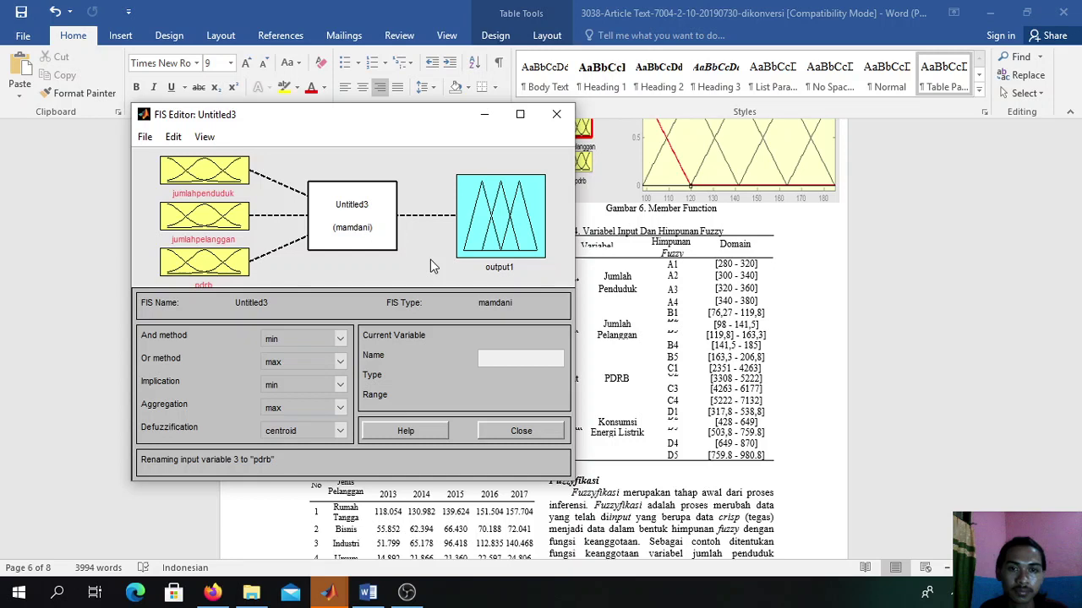
- Rename the output variable as konsumsi
click(503, 240)
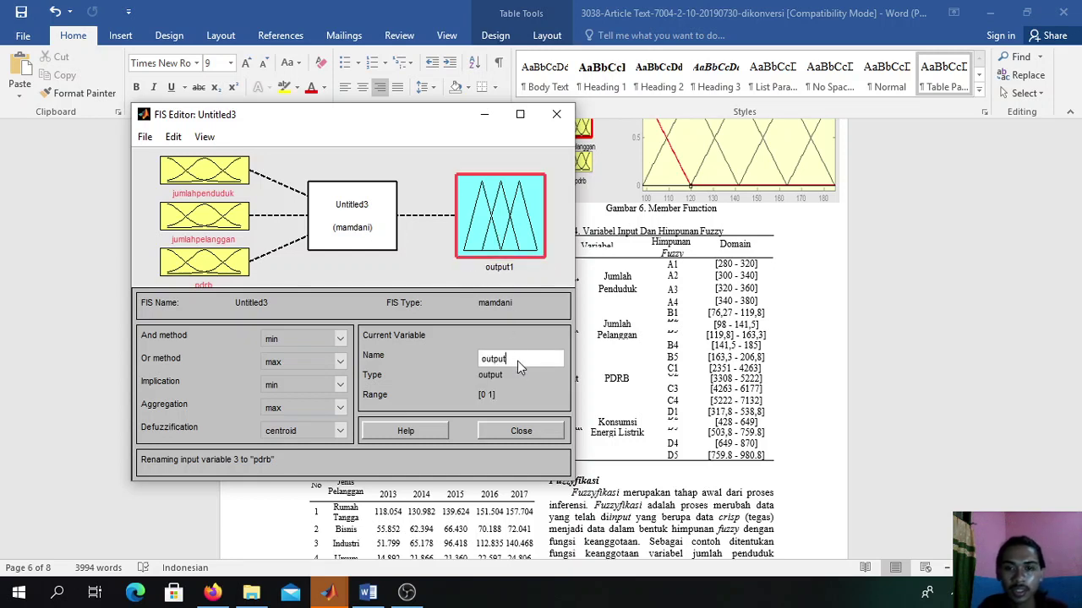
key(BackSpace)
key(BackSpace)
key(BackSpace)
key(BackSpace)
key(BackSpace)
key(BackSpace)
text(ko)
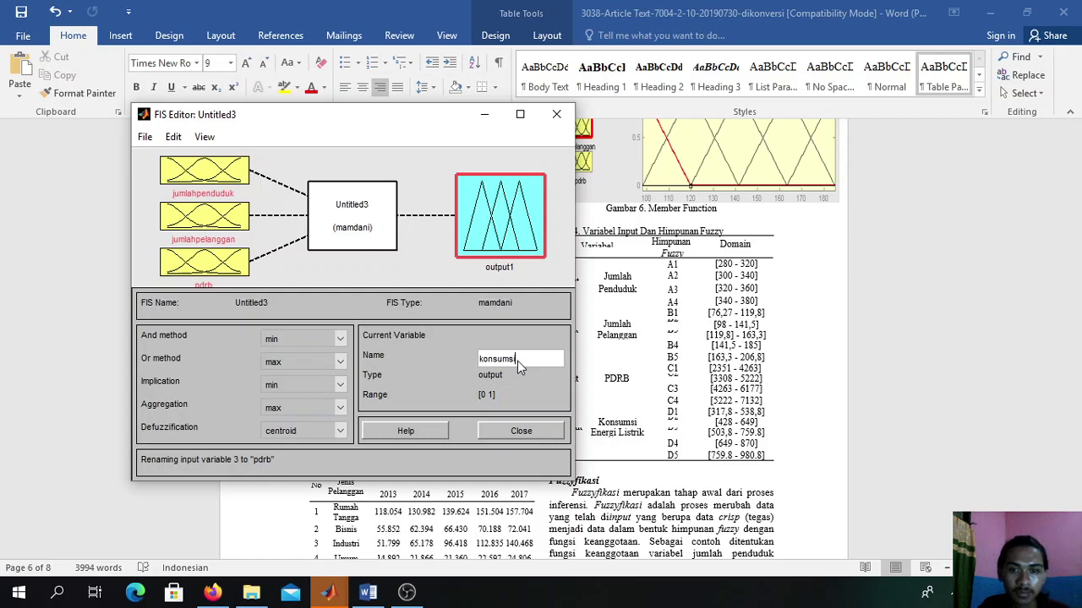
text(nsumsi)
key(Return)
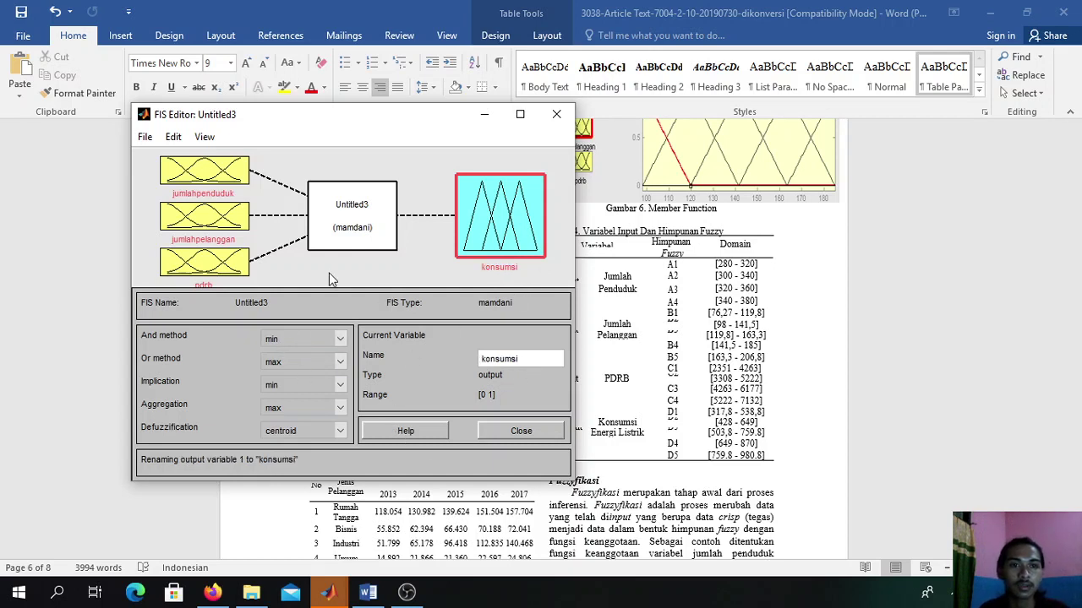
- Open the Membership Function Editor for jumlahpenduduk and arrange the editor windows so Table 4's fuzzy sets and domains stay readable
click(203, 171)
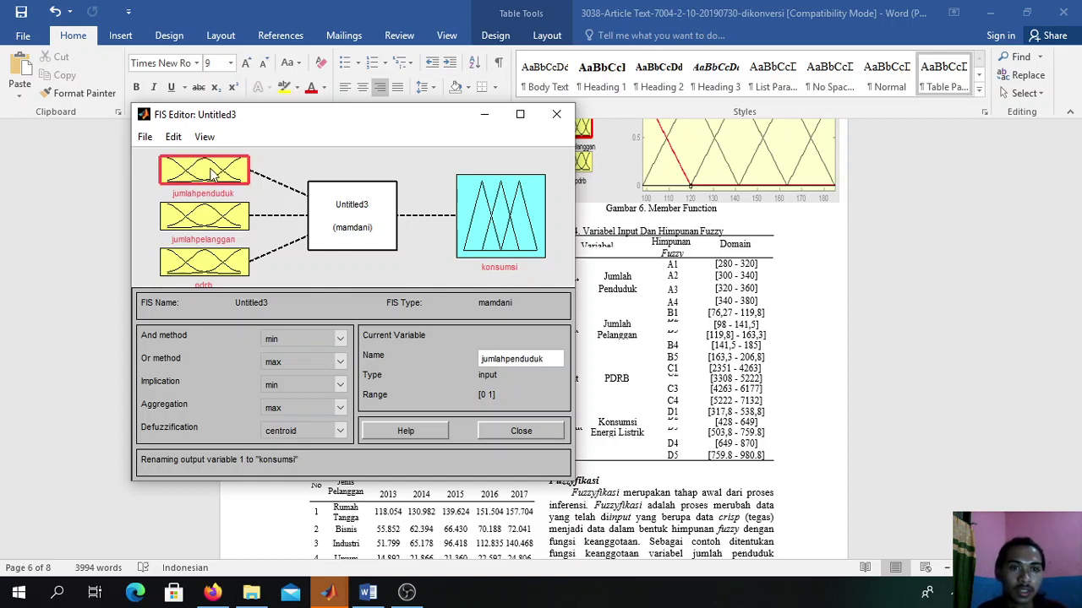
double_click(213, 173)
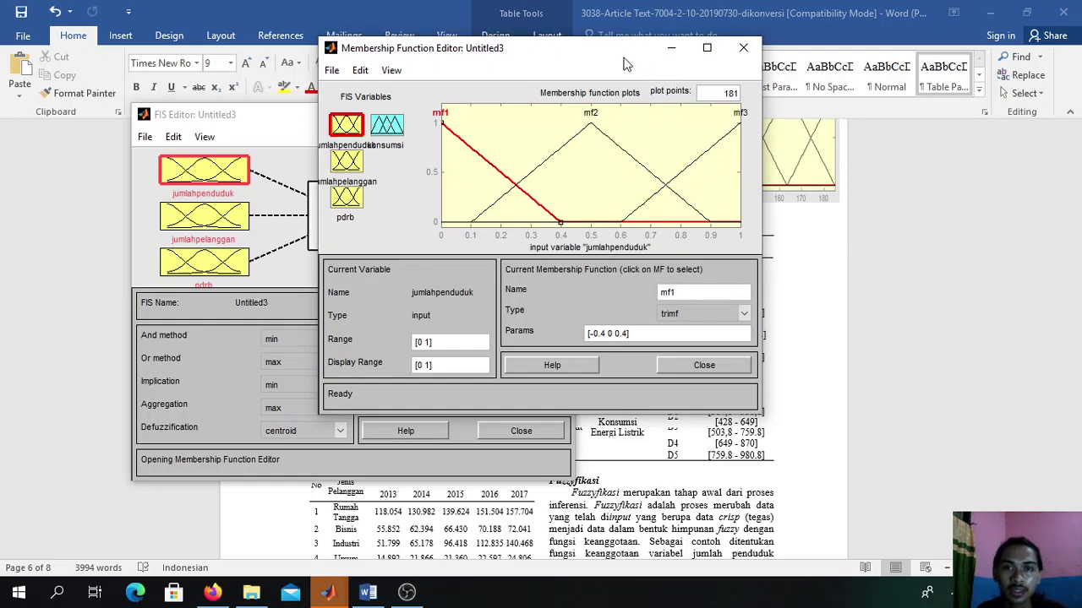
drag(249, 120, 141, 150)
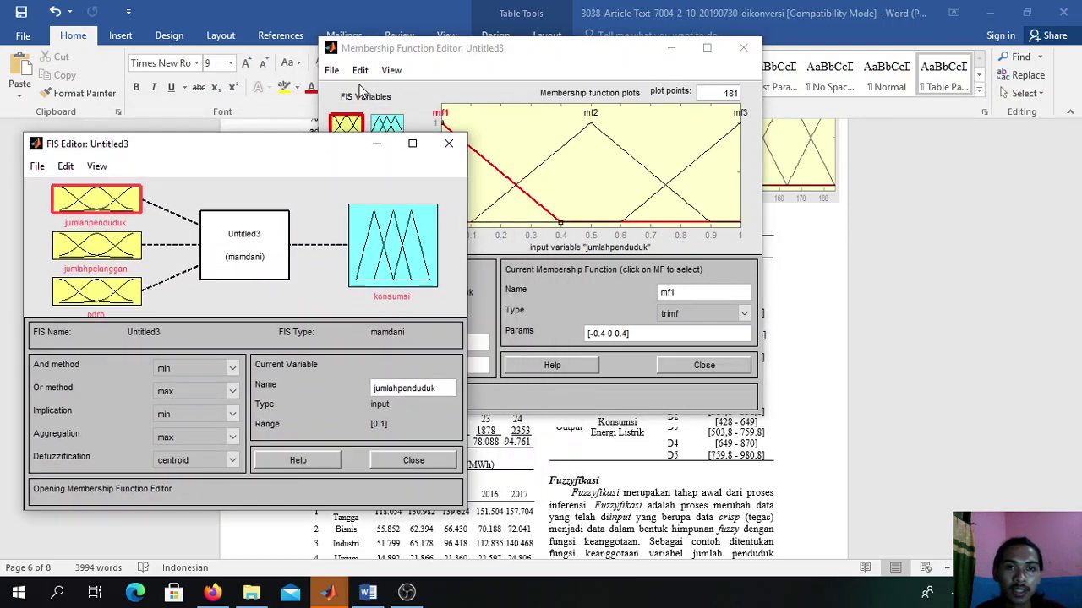
click(543, 69)
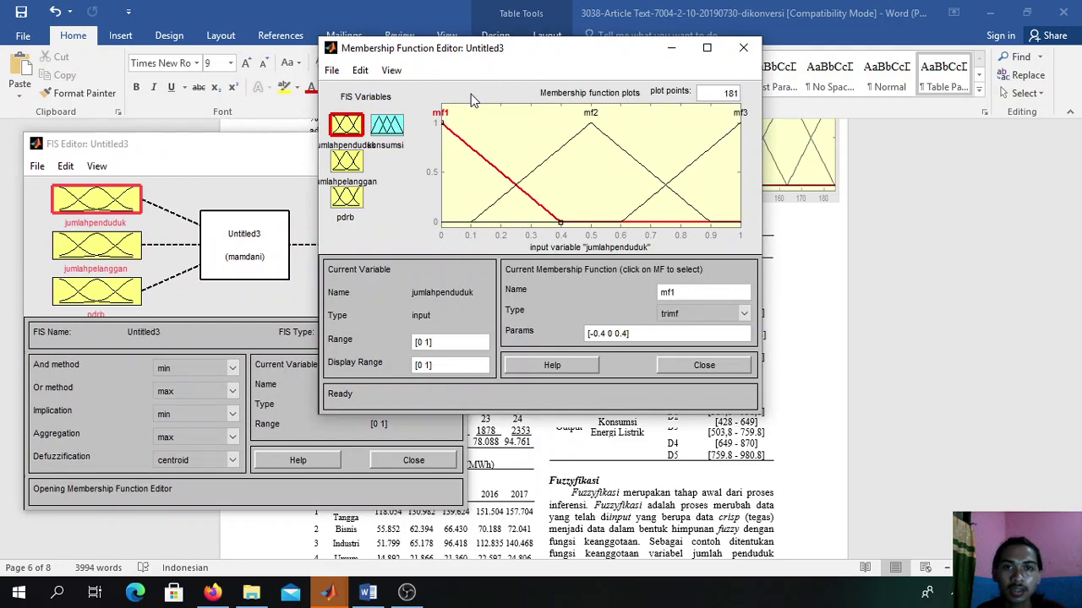
drag(514, 61, 327, 142)
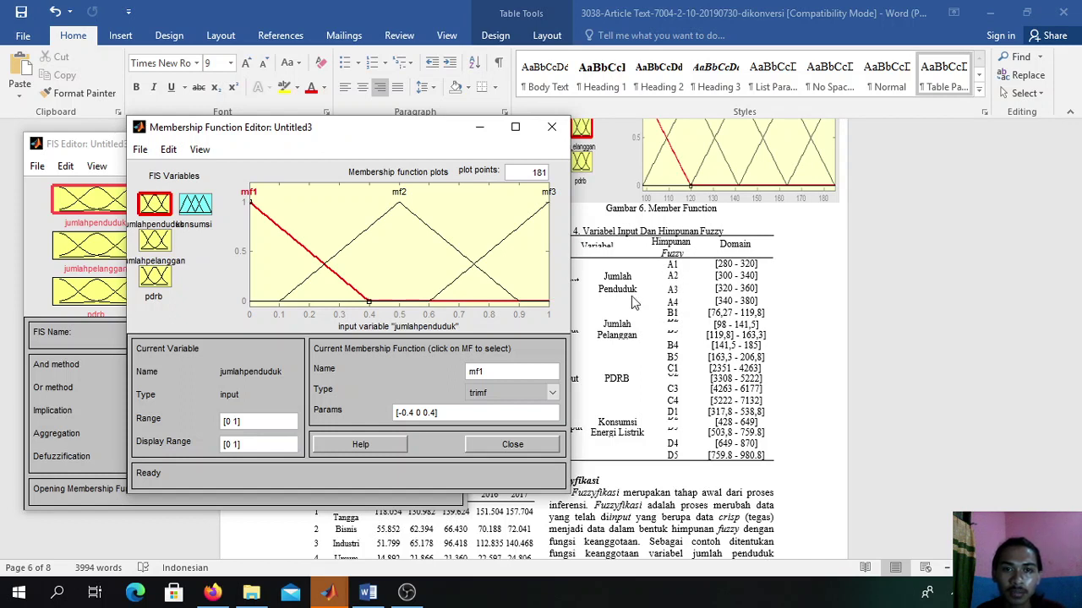
click(353, 247)
click(310, 258)
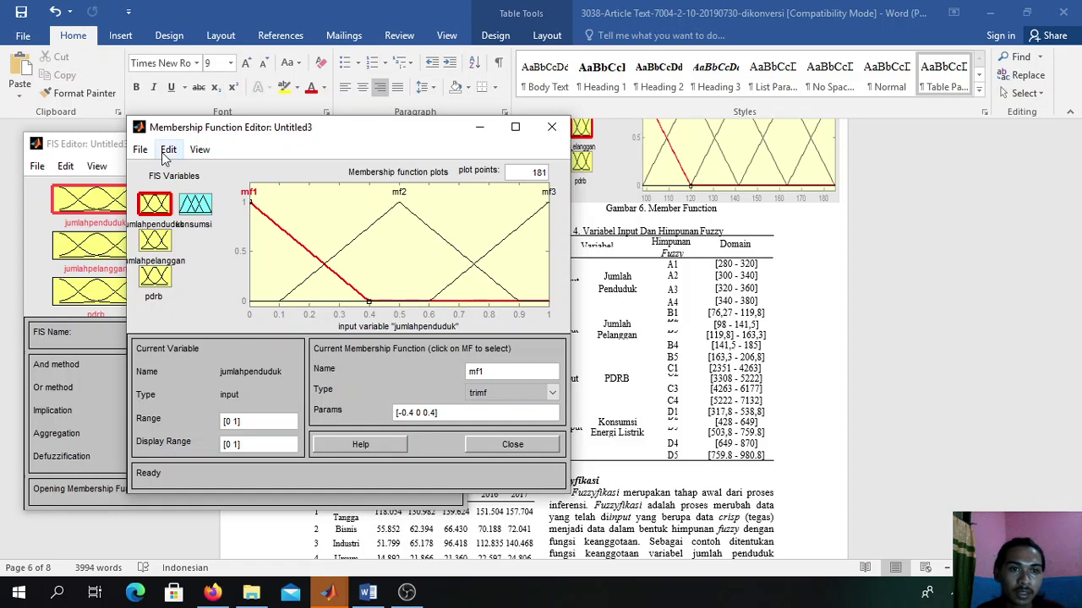
- Add four trimf membership functions to jumlahpenduduk's default set
click(156, 211)
click(168, 150)
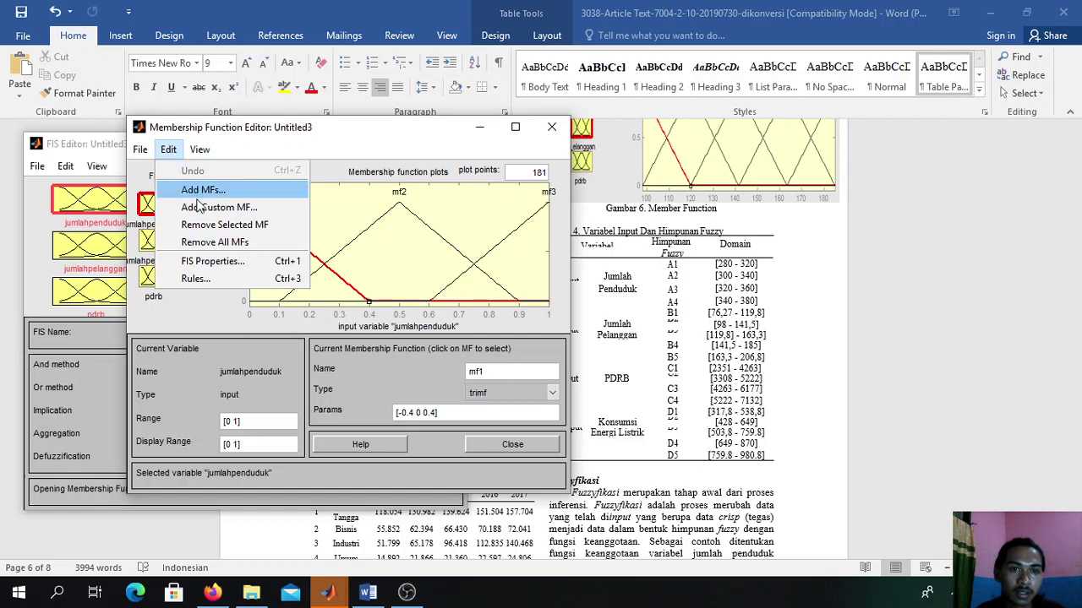
click(255, 192)
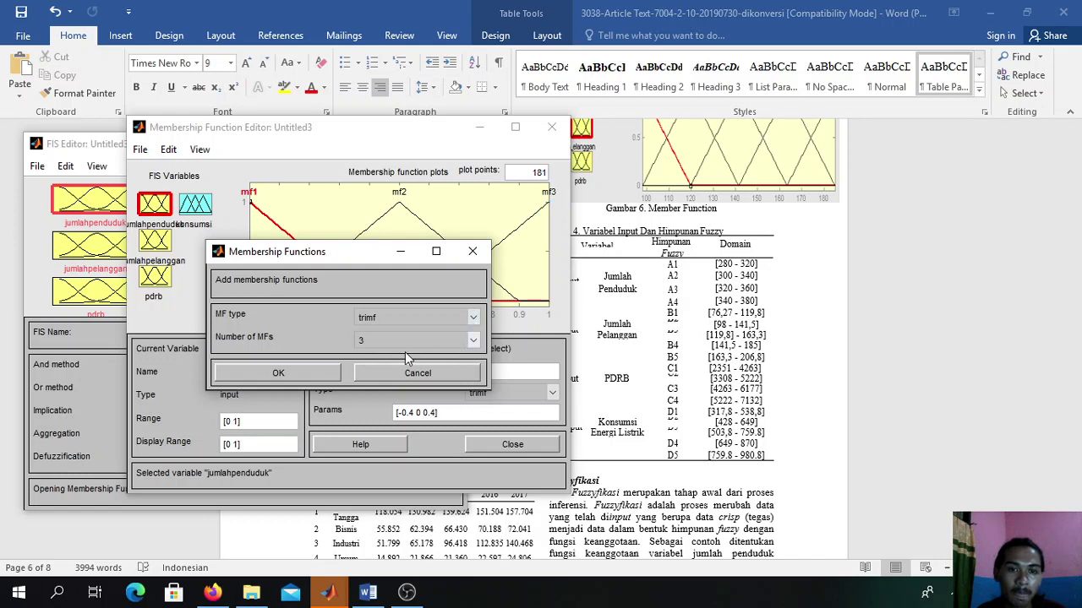
click(474, 343)
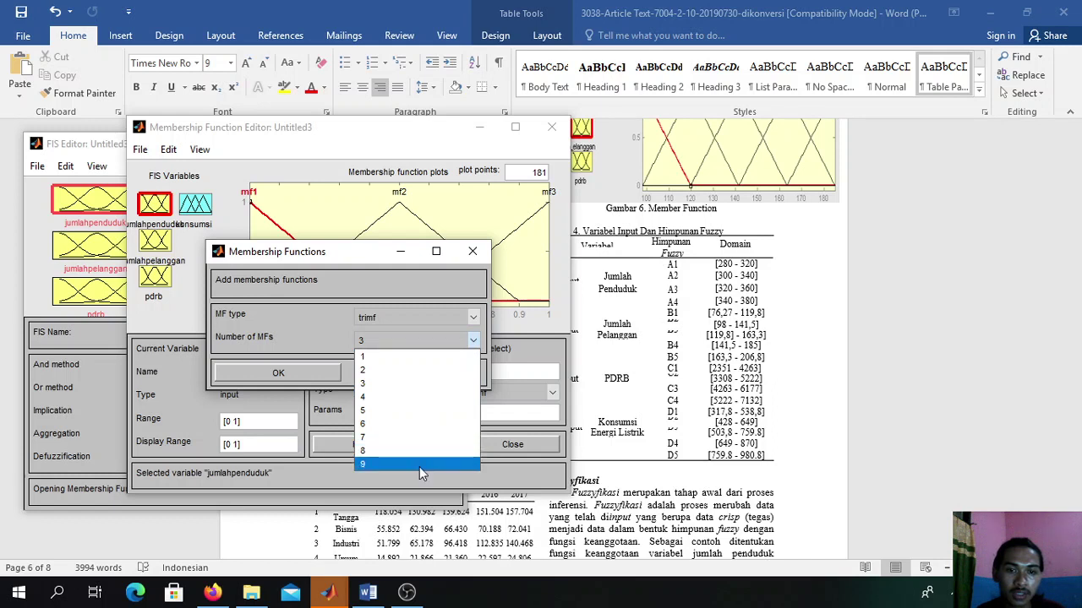
click(427, 401)
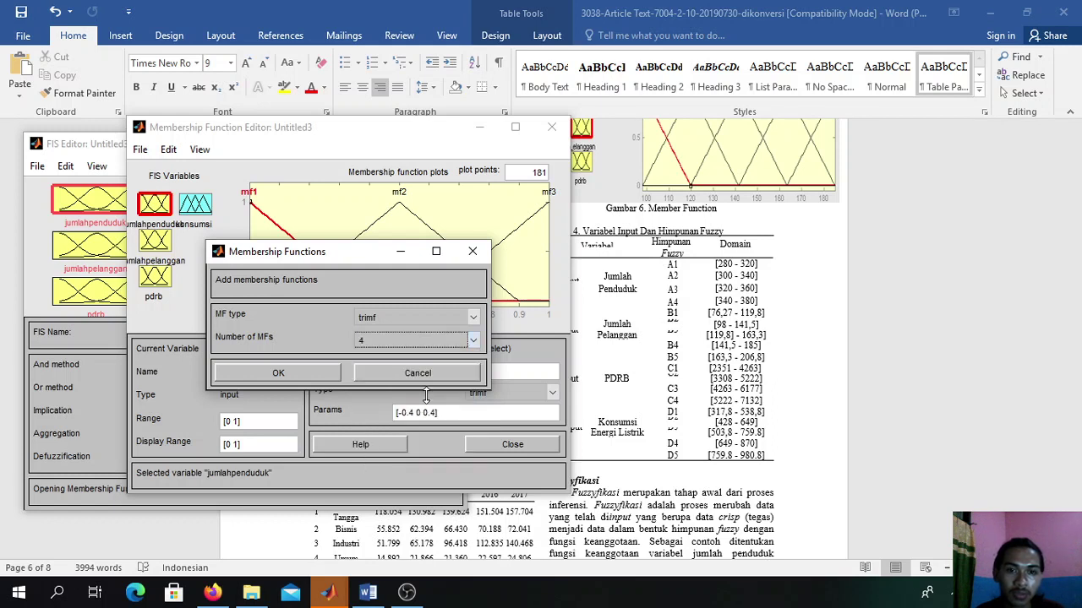
click(332, 379)
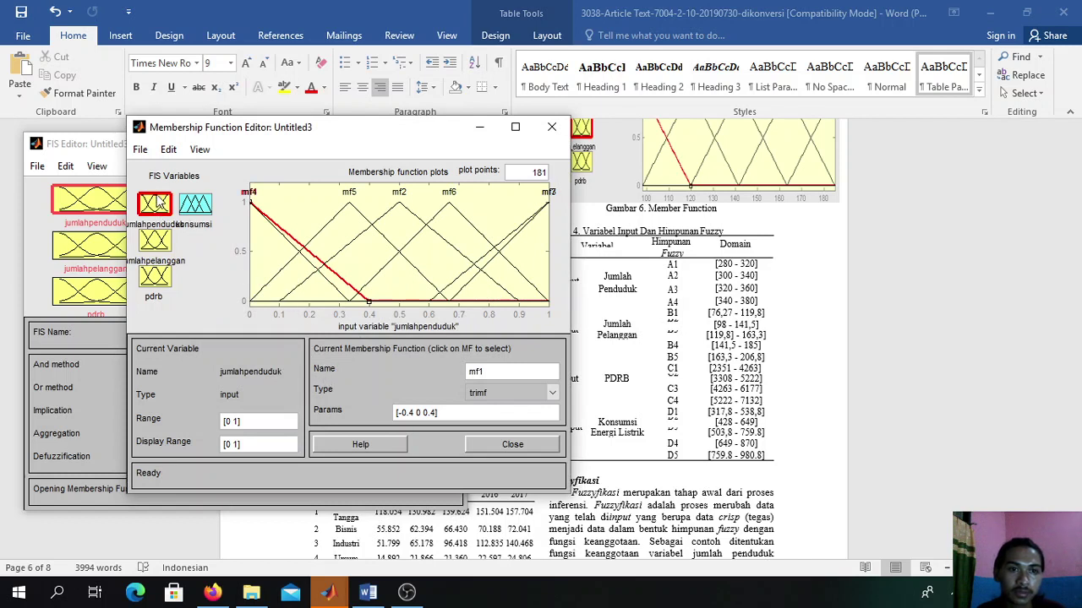
- Remove all membership functions of jumlahpenduduk and add four trimf functions in their place
click(168, 150)
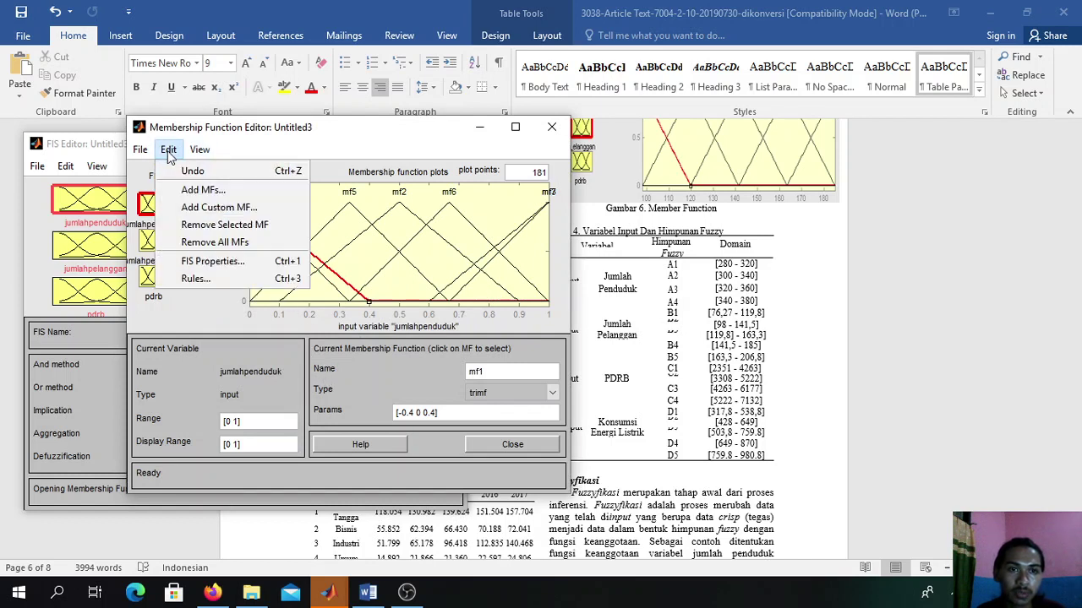
click(145, 211)
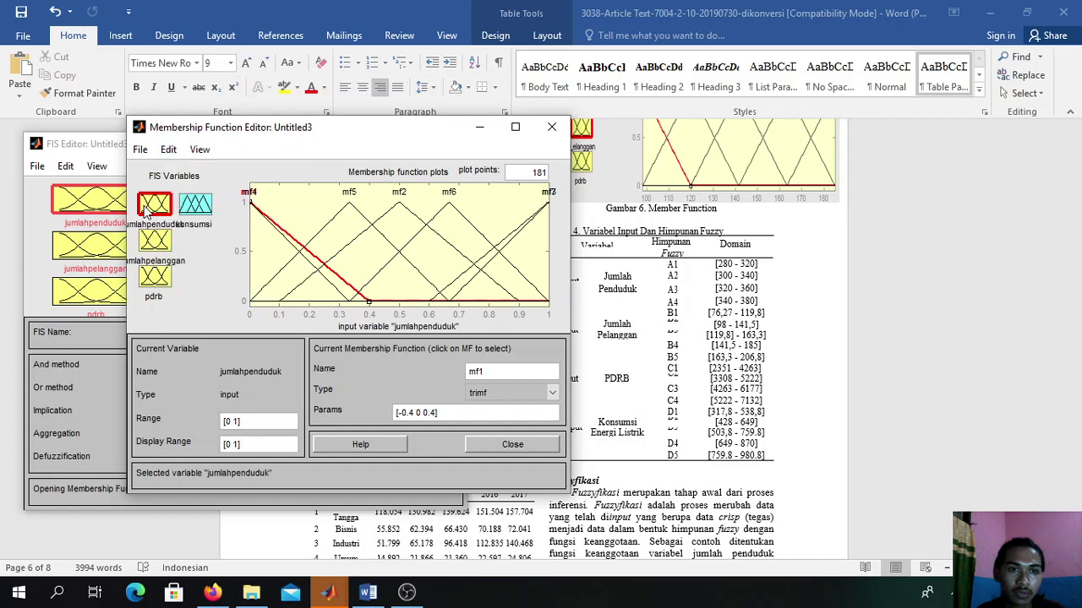
click(168, 149)
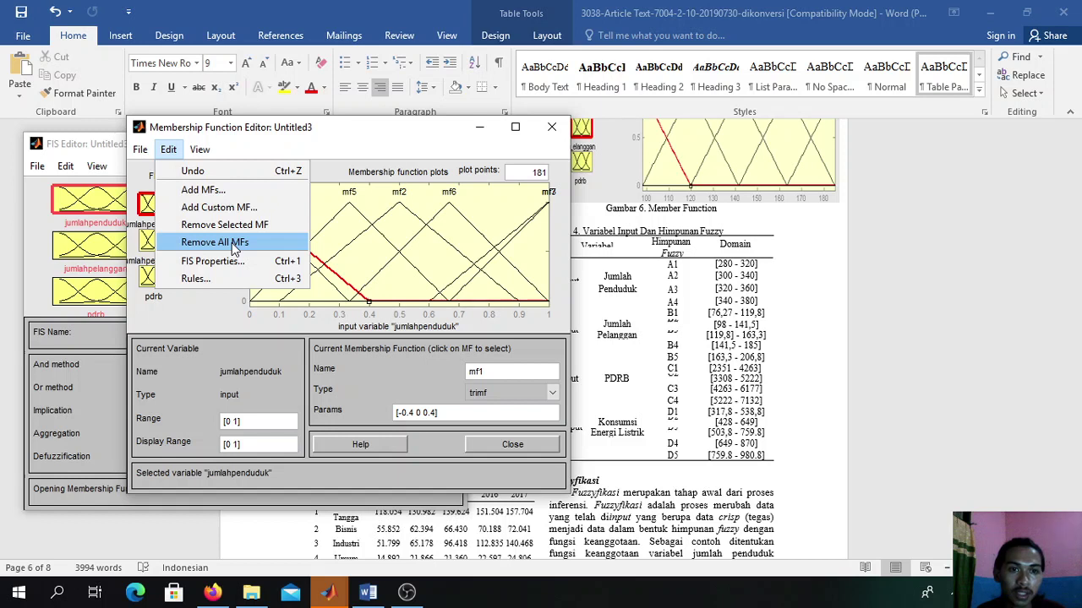
click(231, 243)
click(168, 149)
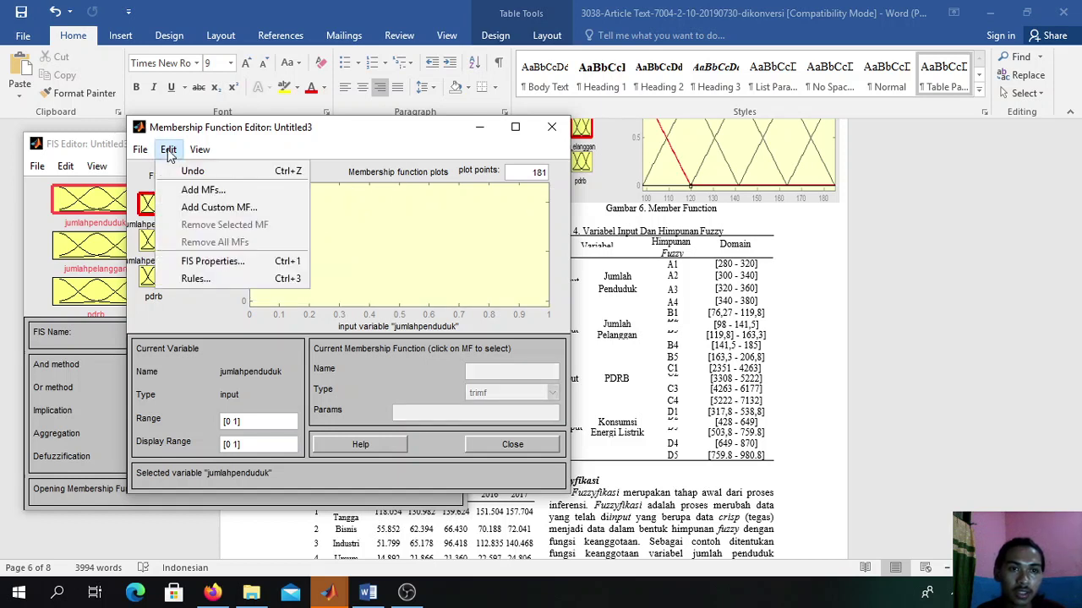
click(226, 189)
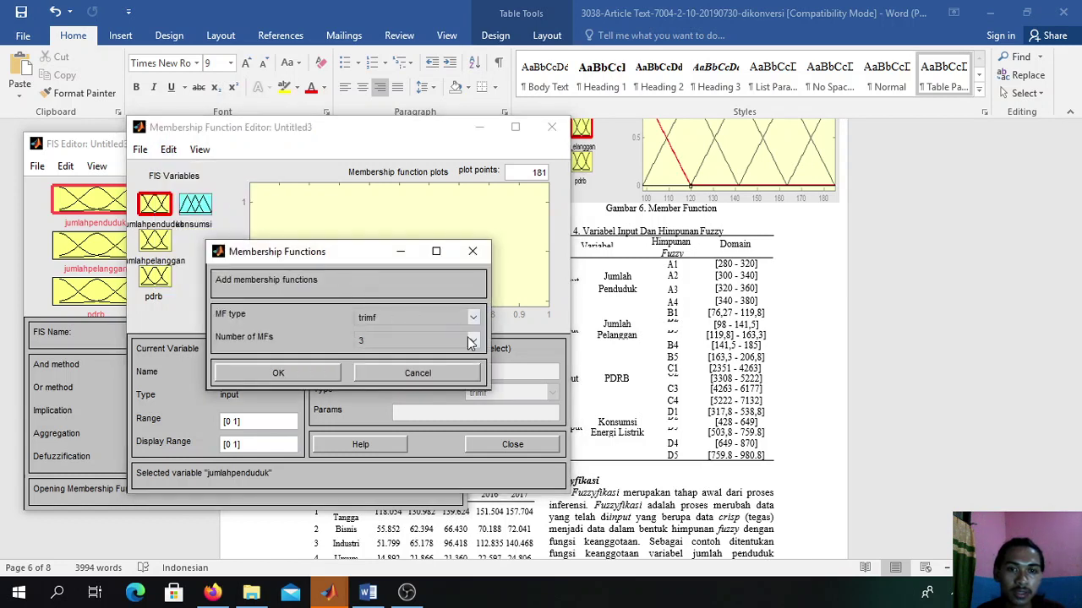
click(471, 343)
click(414, 393)
click(278, 372)
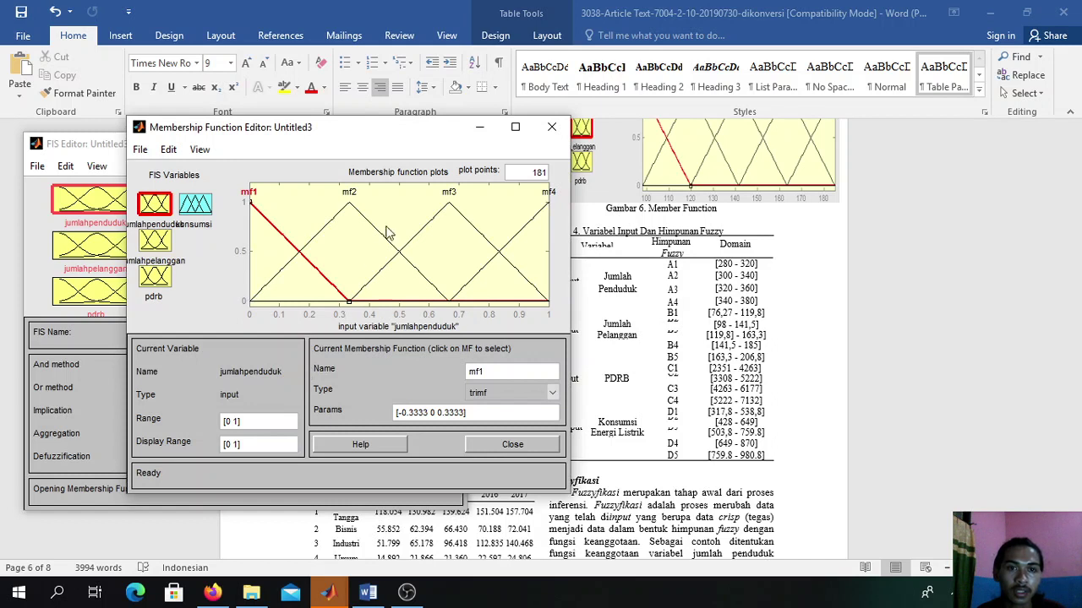
- Replace all membership functions of jumlahpelanggan with five trimf functions and display the new set
click(163, 247)
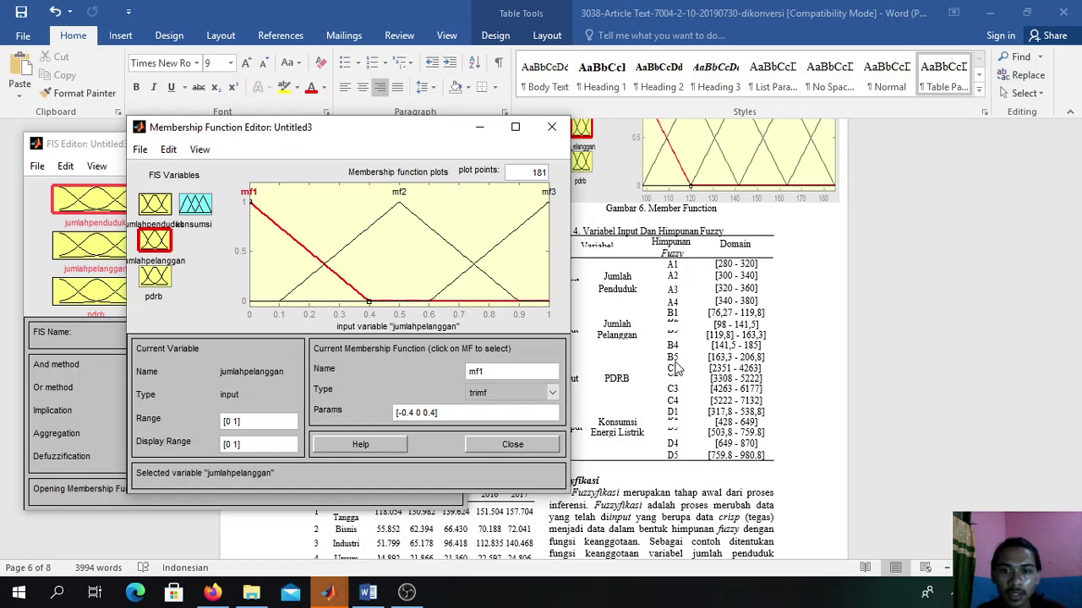
click(168, 151)
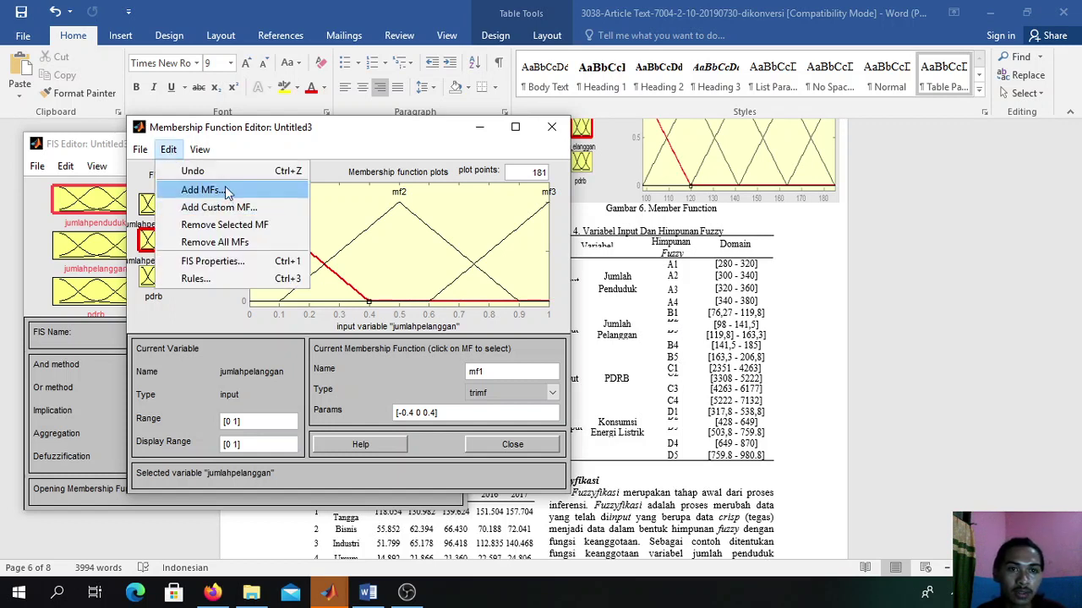
click(235, 242)
click(169, 150)
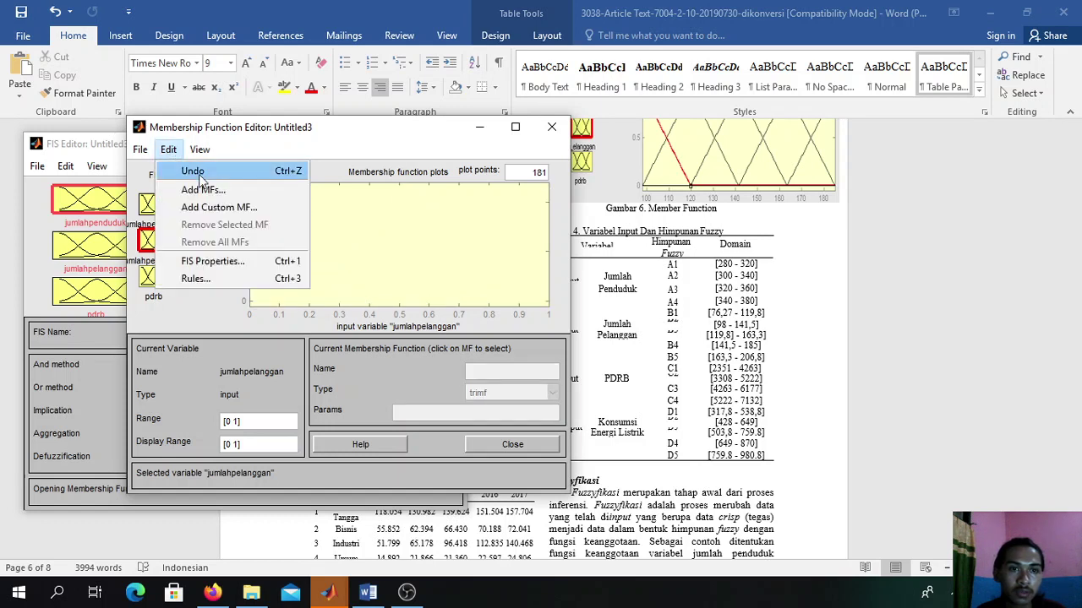
click(227, 191)
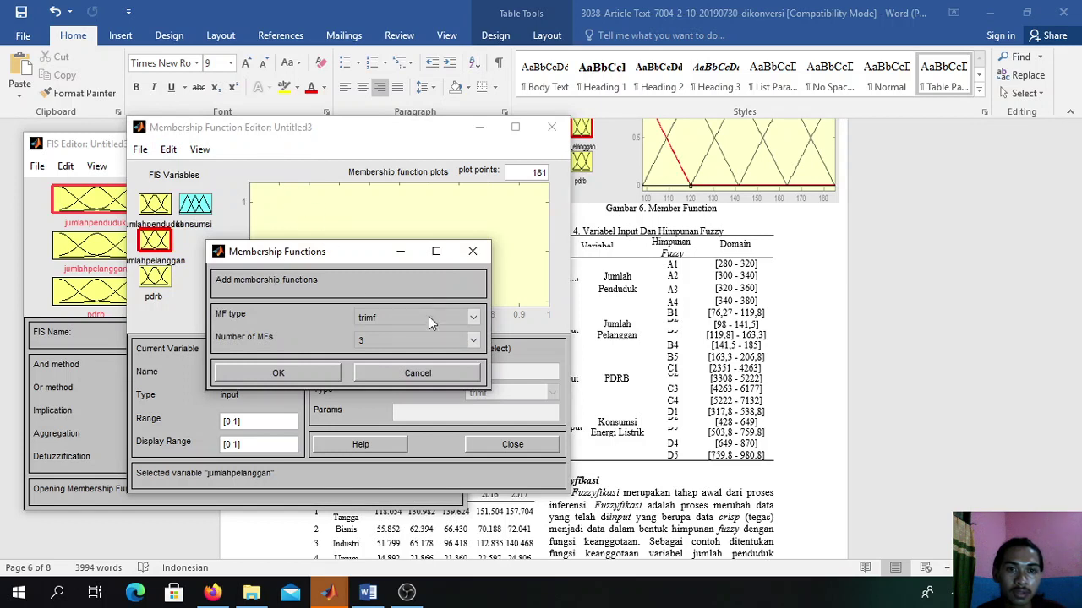
click(469, 338)
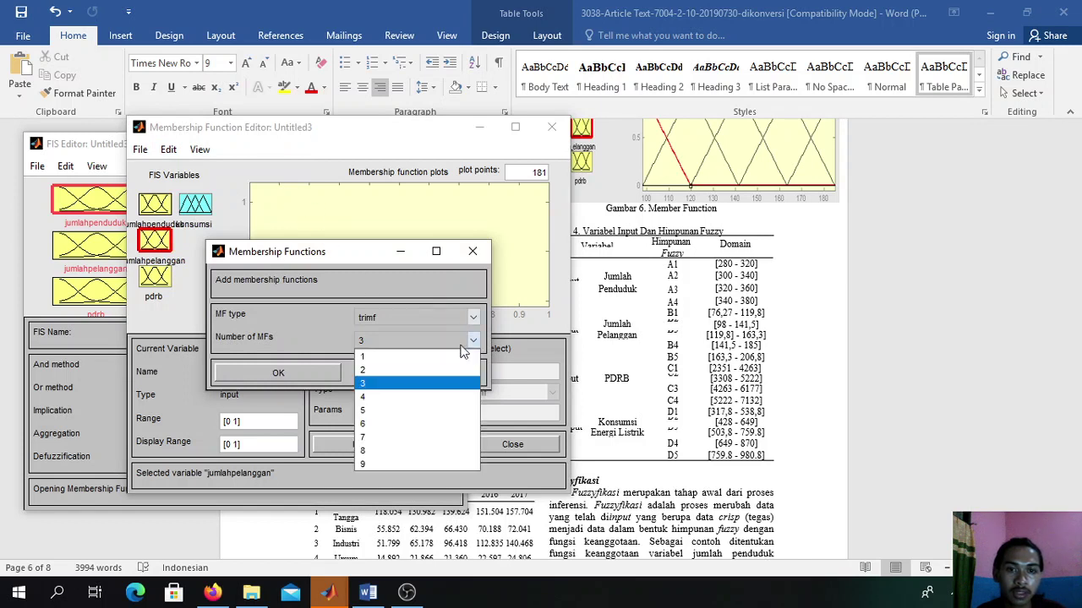
click(427, 412)
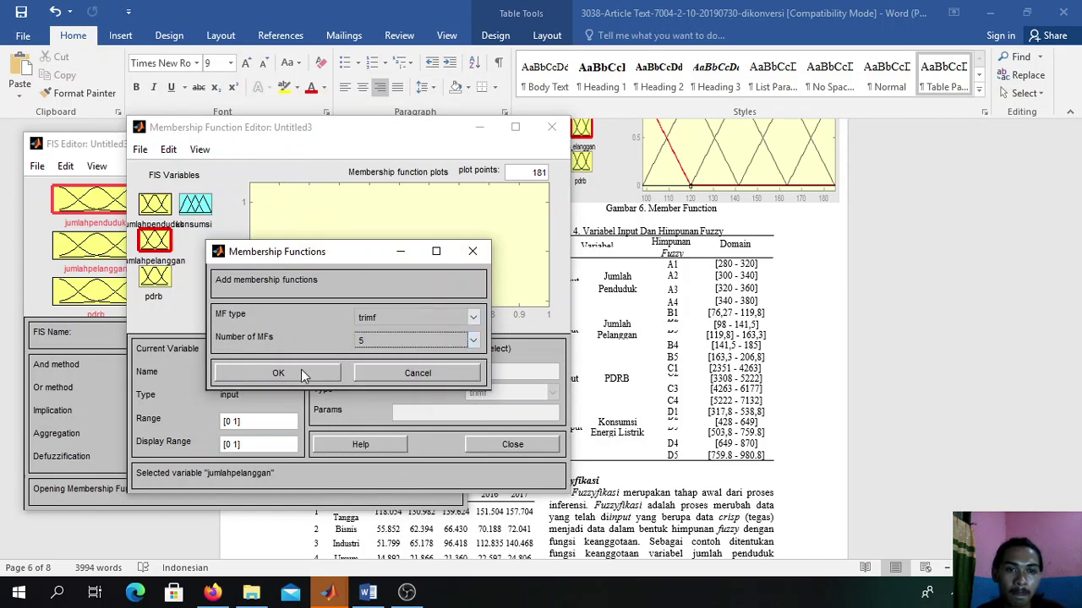
click(301, 369)
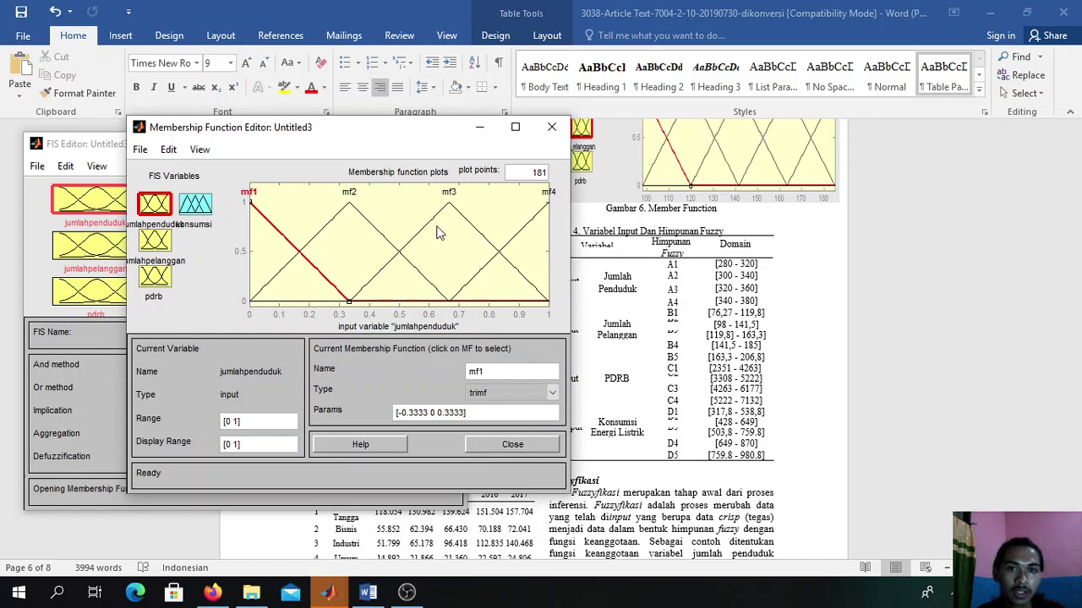
click(154, 242)
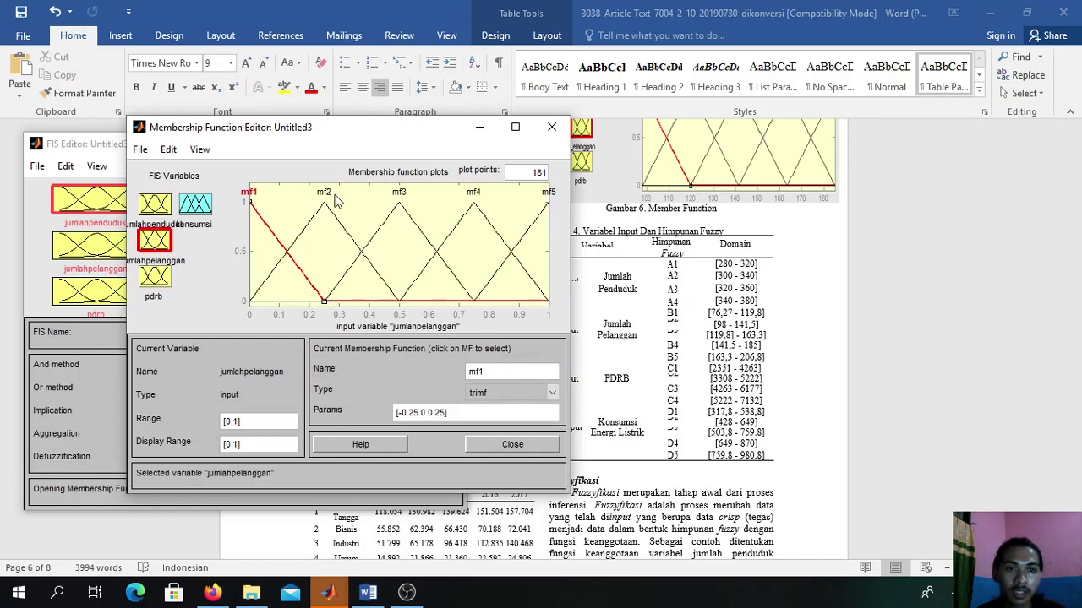
- Add four trimf membership functions to the pdrb input variable
click(152, 282)
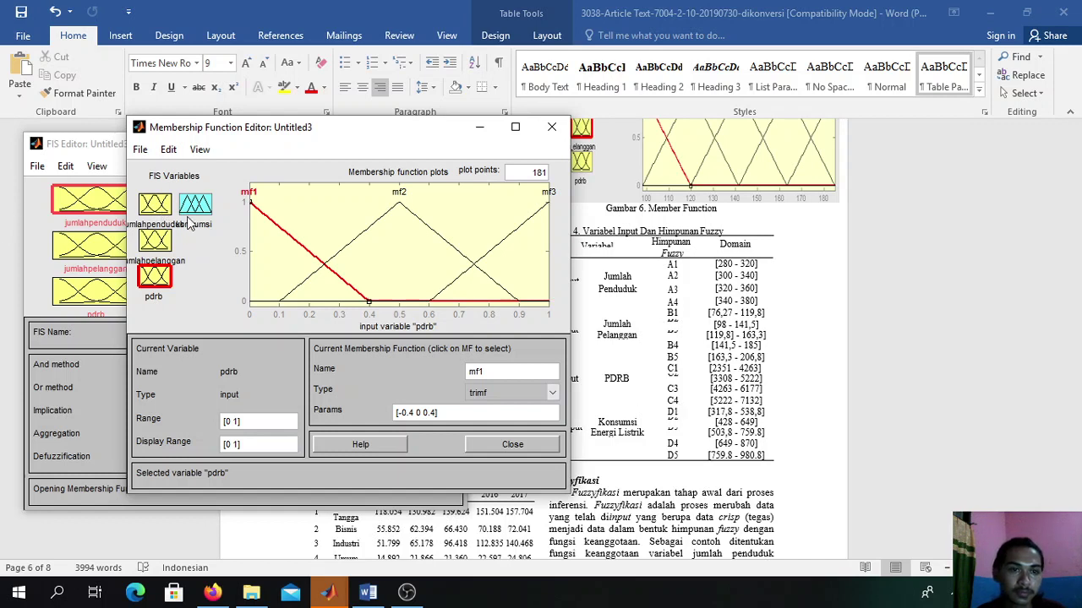
click(169, 150)
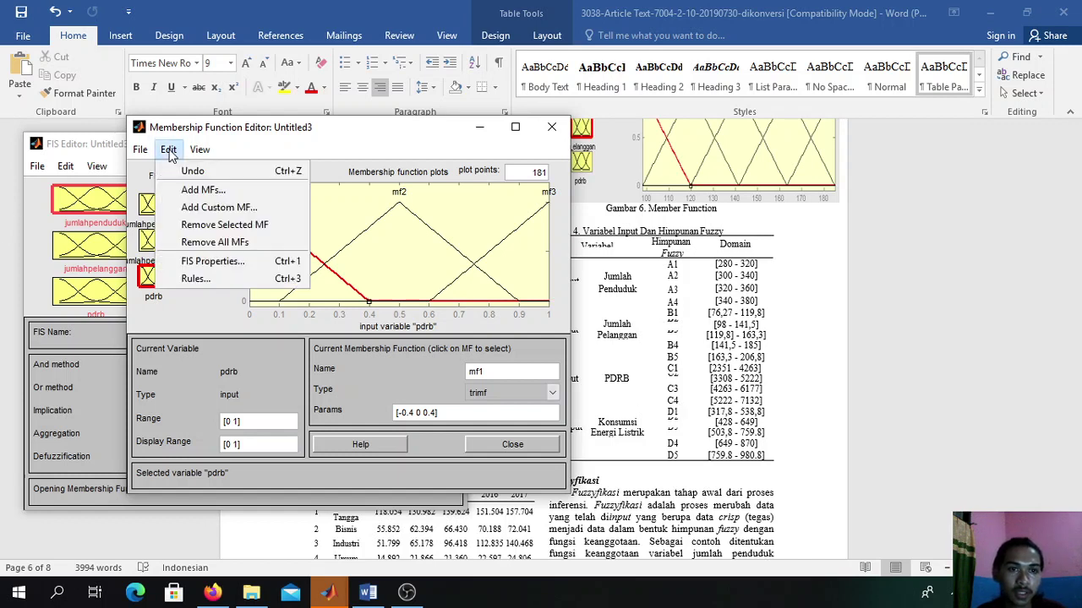
click(235, 193)
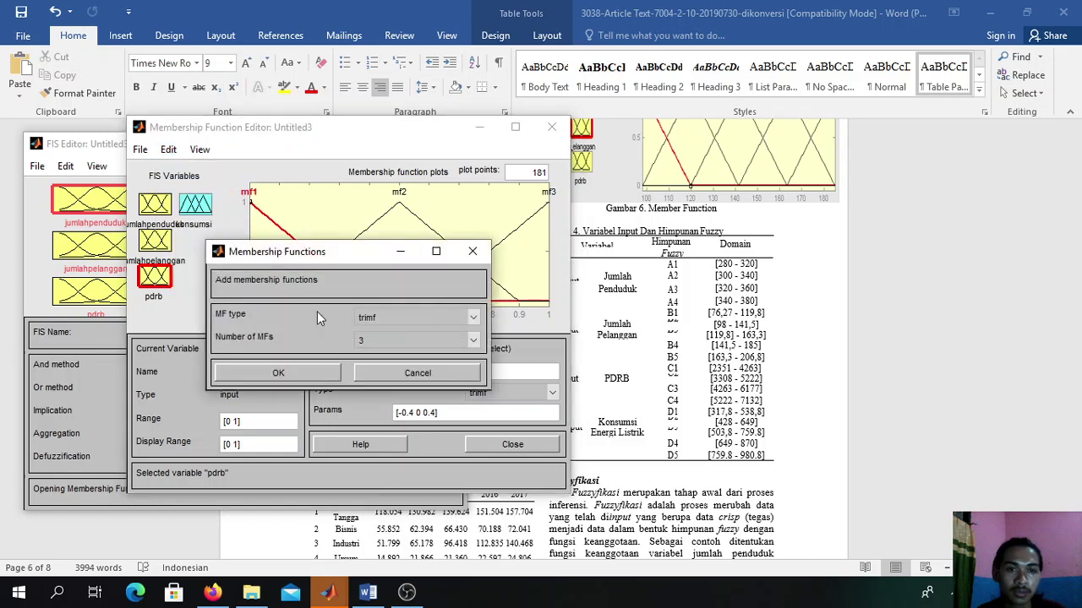
click(473, 342)
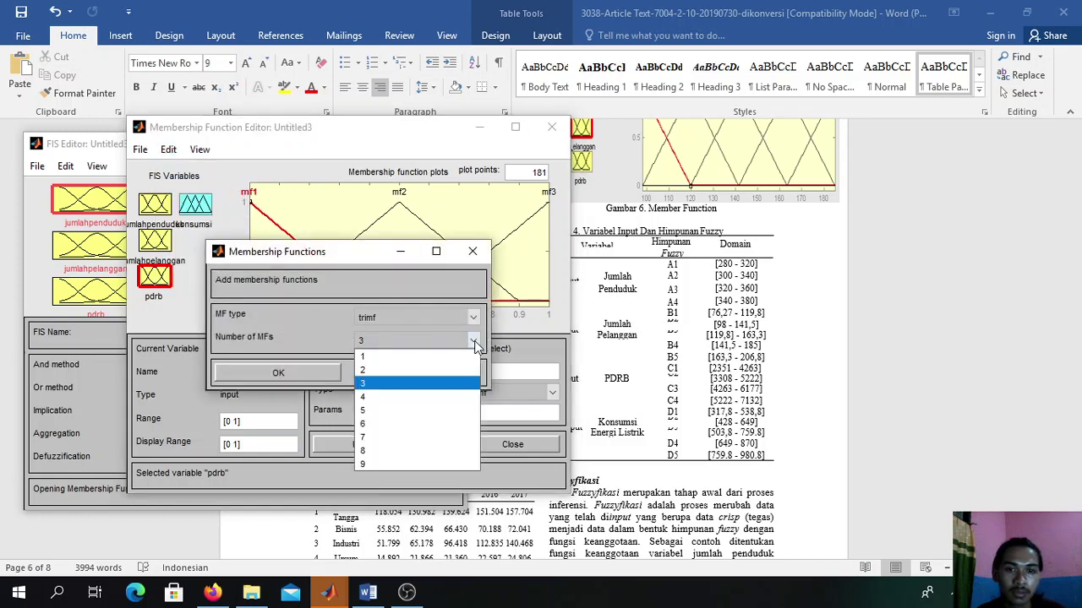
click(412, 397)
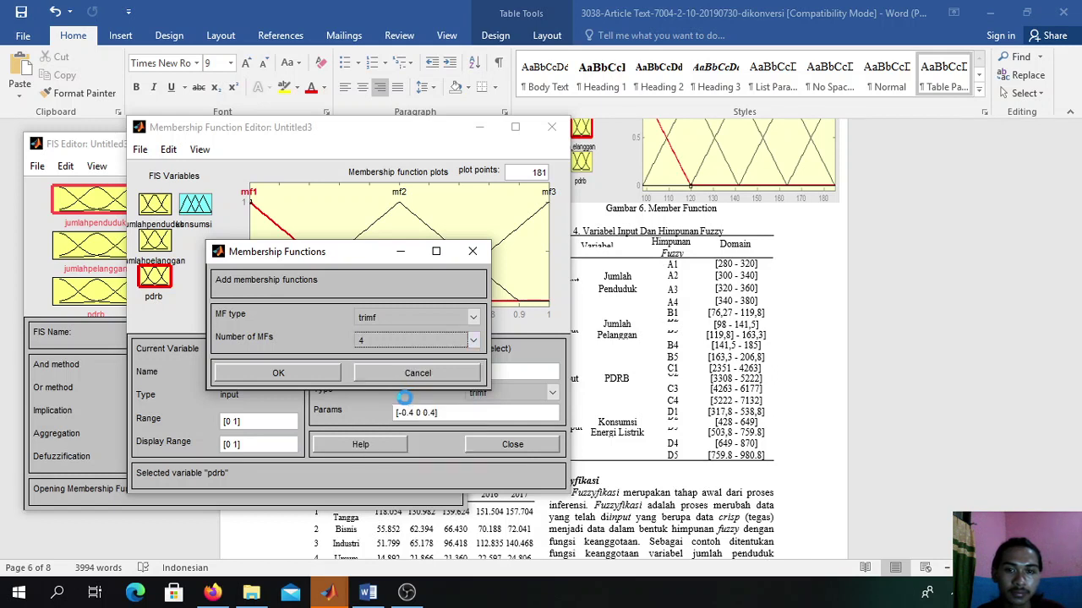
click(272, 373)
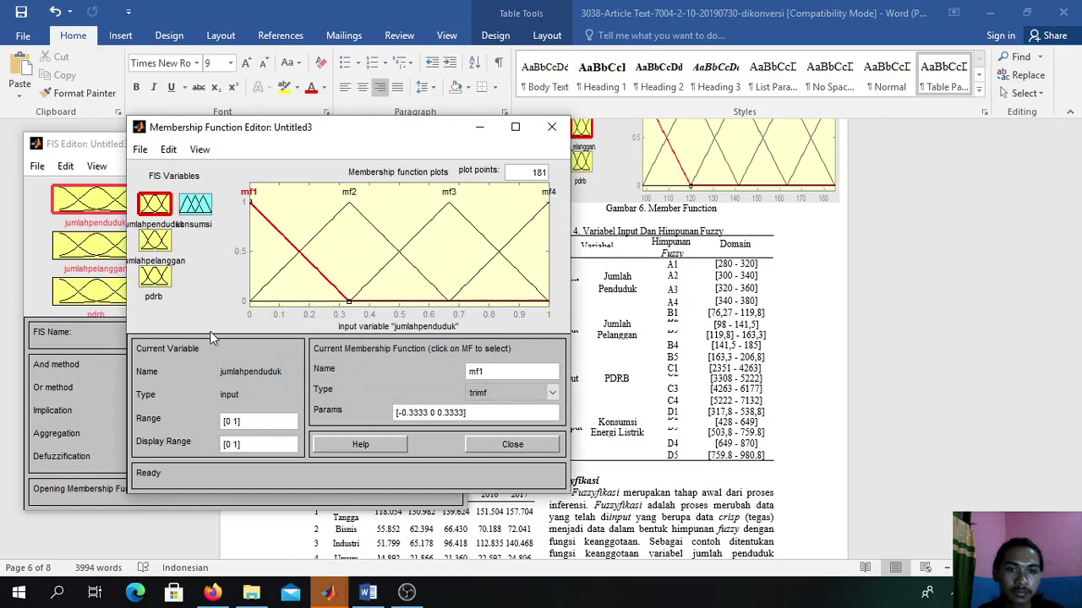
click(165, 240)
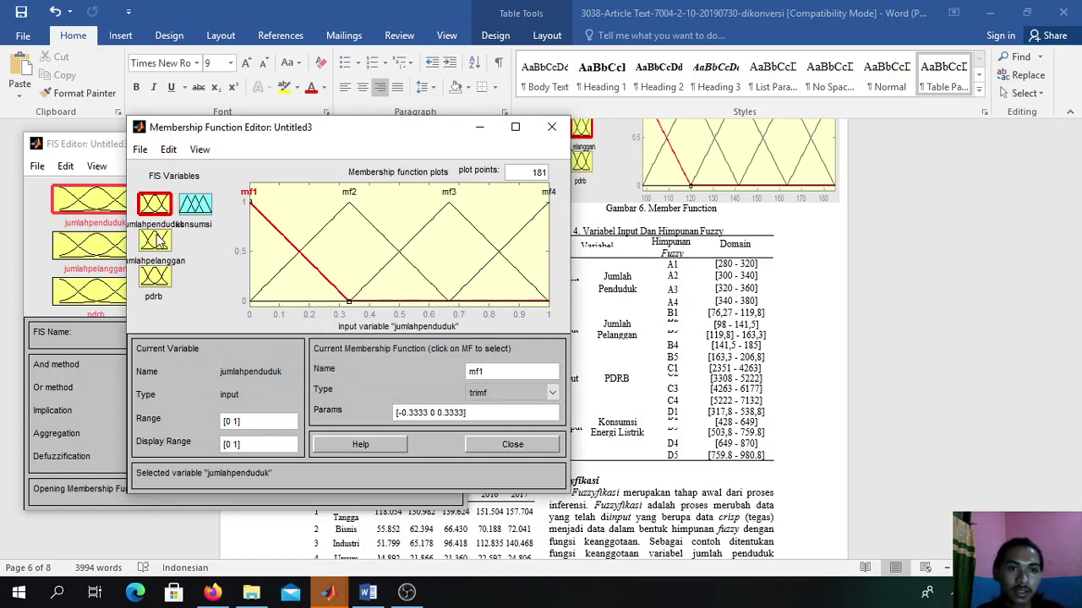
- Remove all membership functions of the pdrb input and add four trimf functions in their place
click(161, 279)
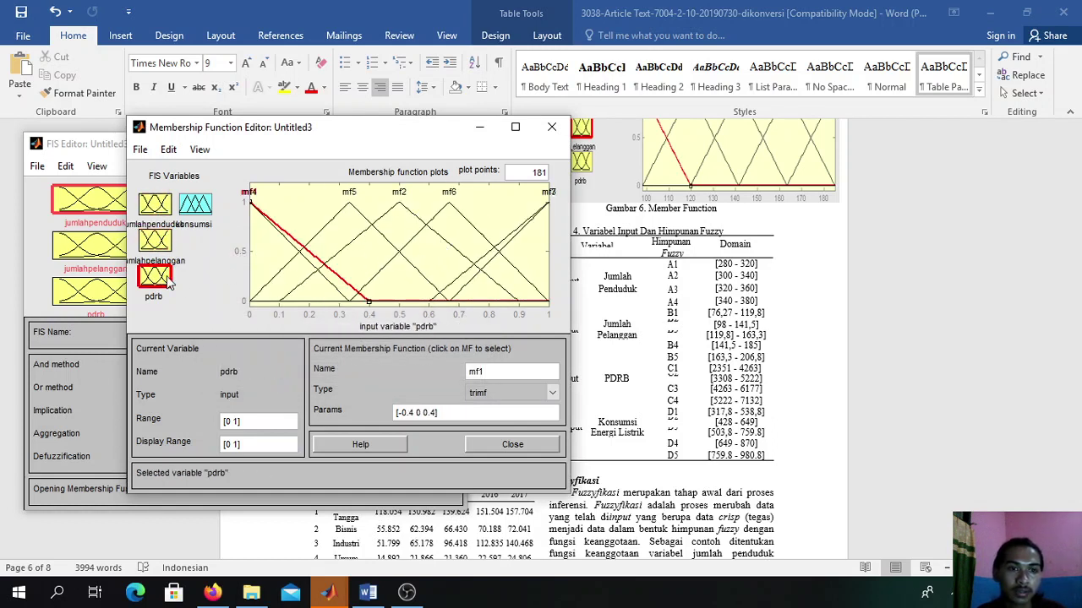
click(168, 149)
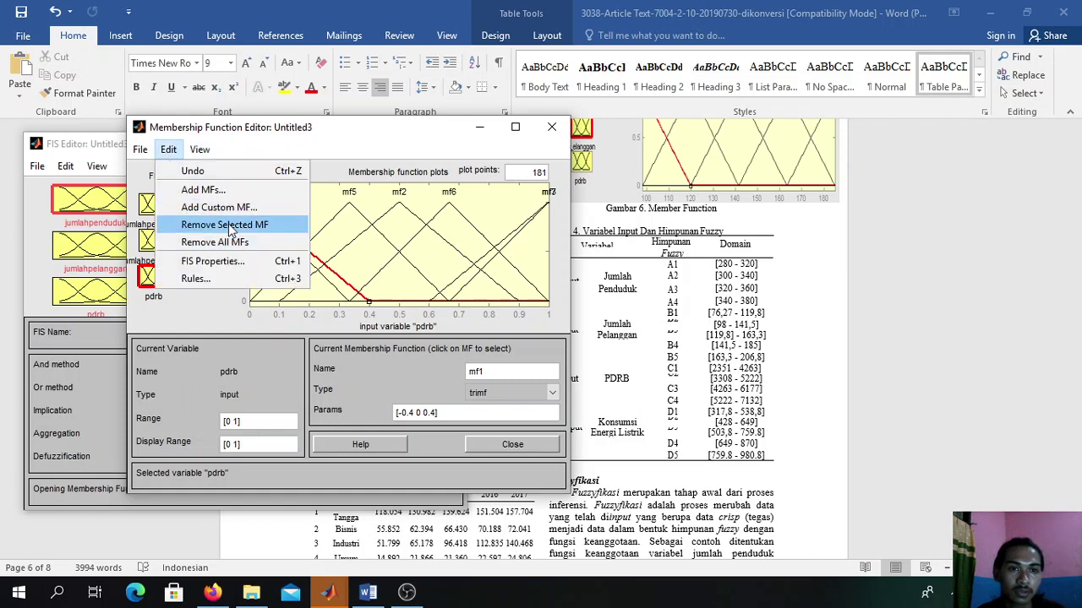
click(215, 241)
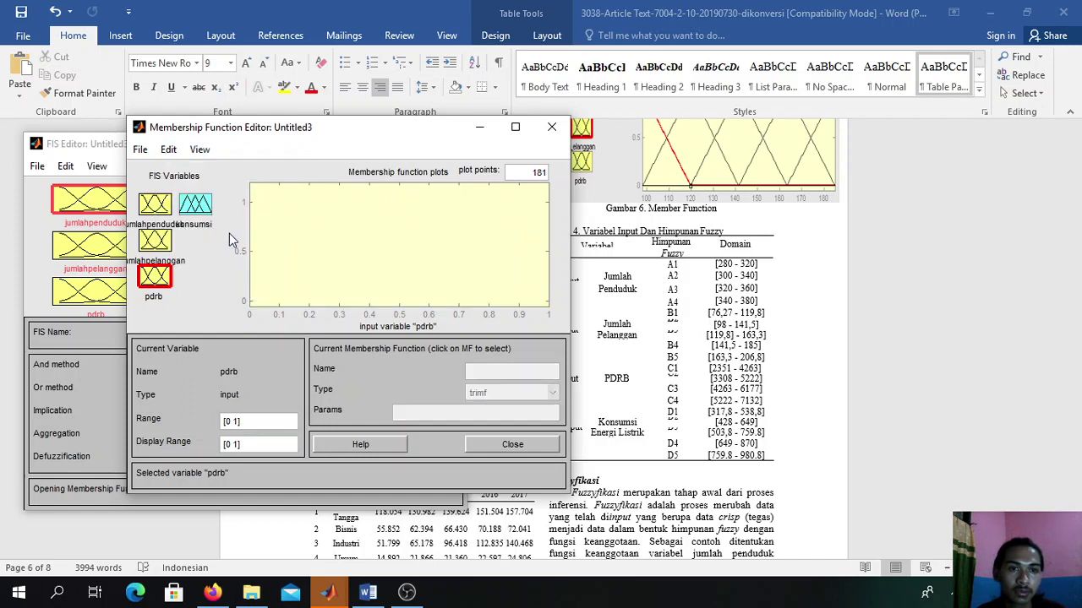
click(169, 150)
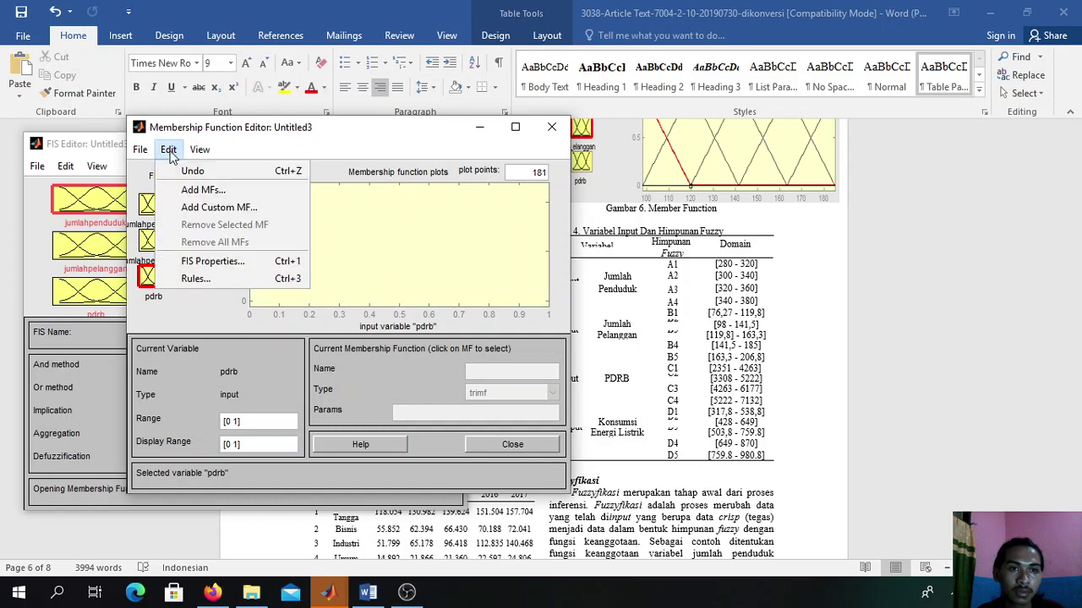
click(207, 190)
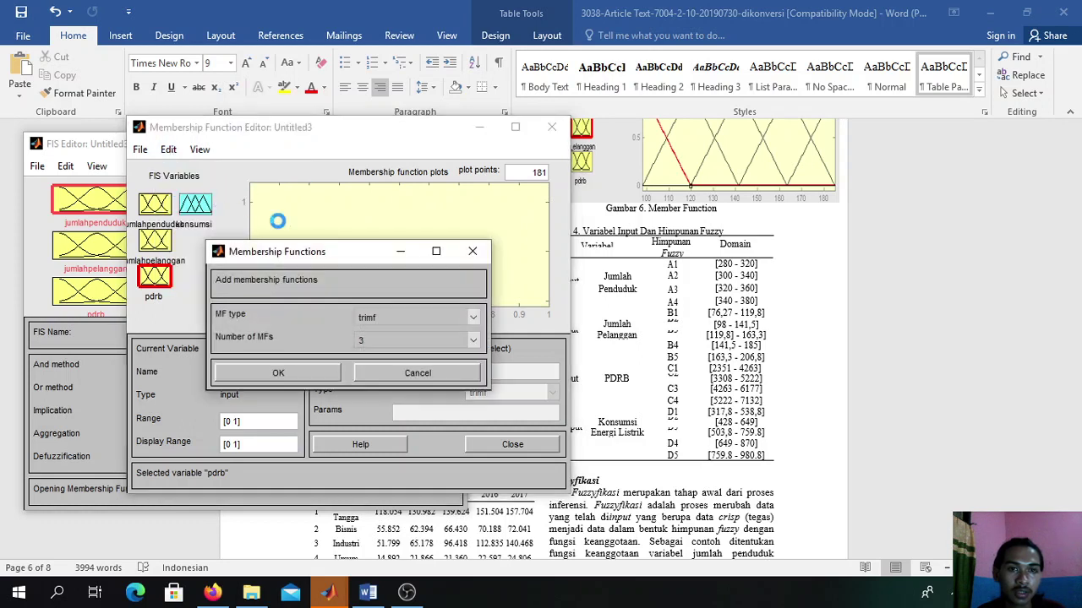
click(478, 341)
click(409, 396)
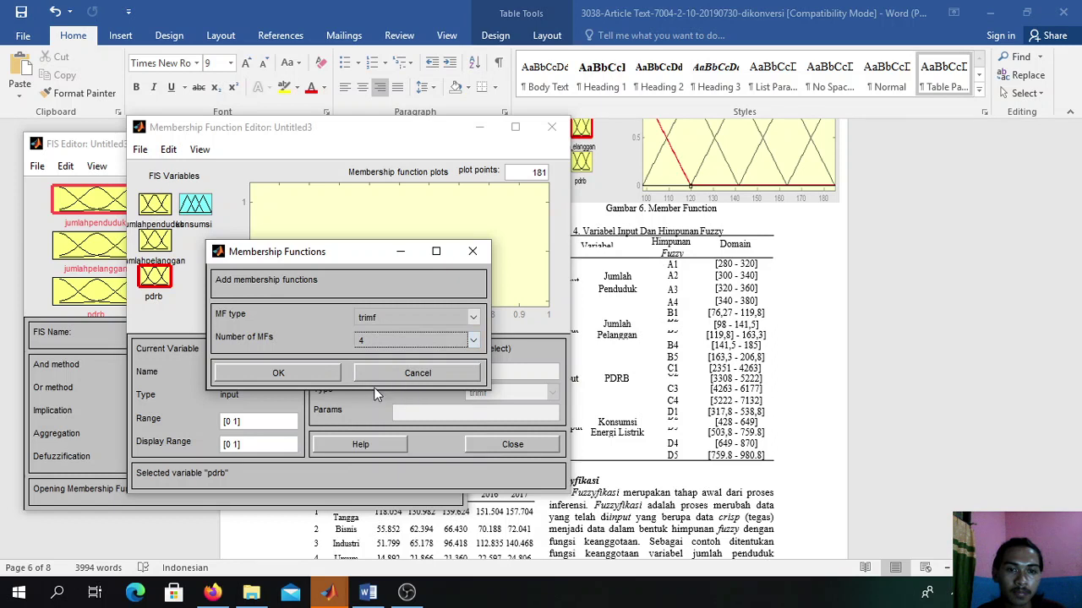
click(309, 376)
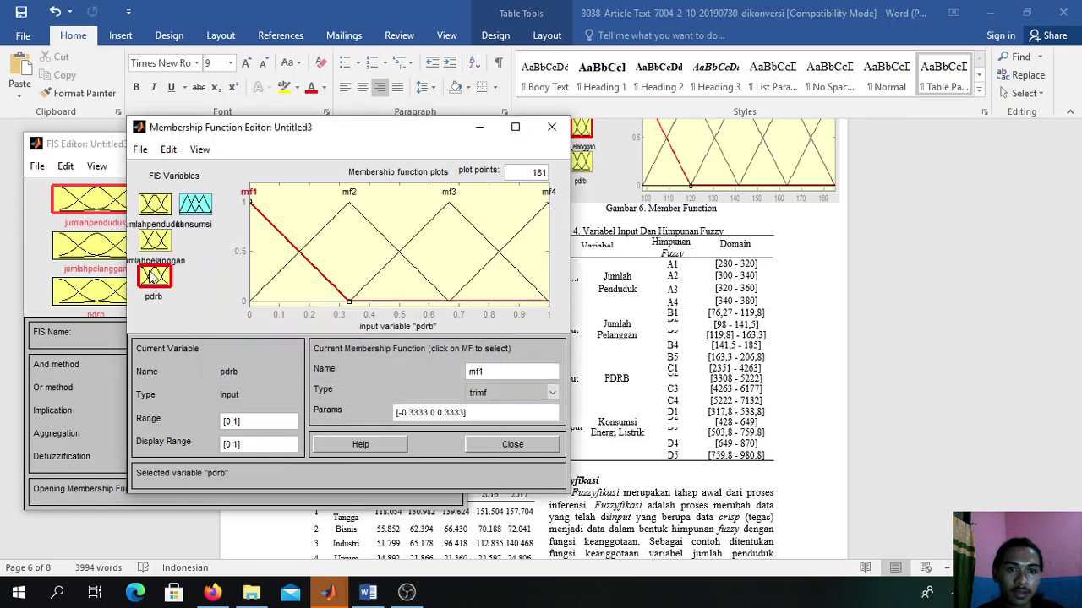
- Review the membership function plots of jumlahpenduduk, jumlahpelanggan and pdrb in turn
click(152, 243)
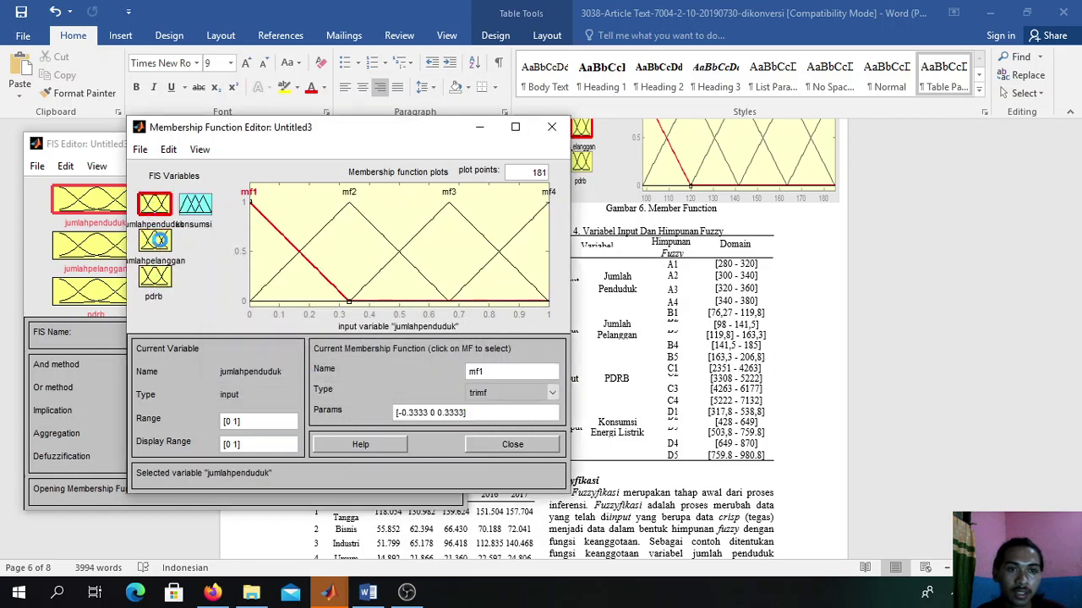
click(160, 275)
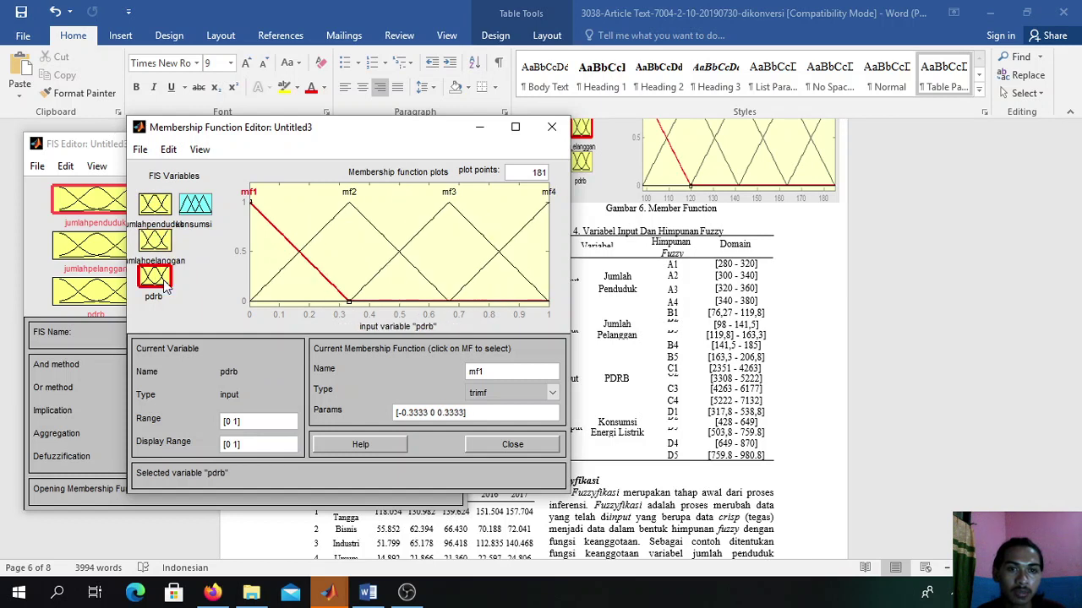
click(156, 206)
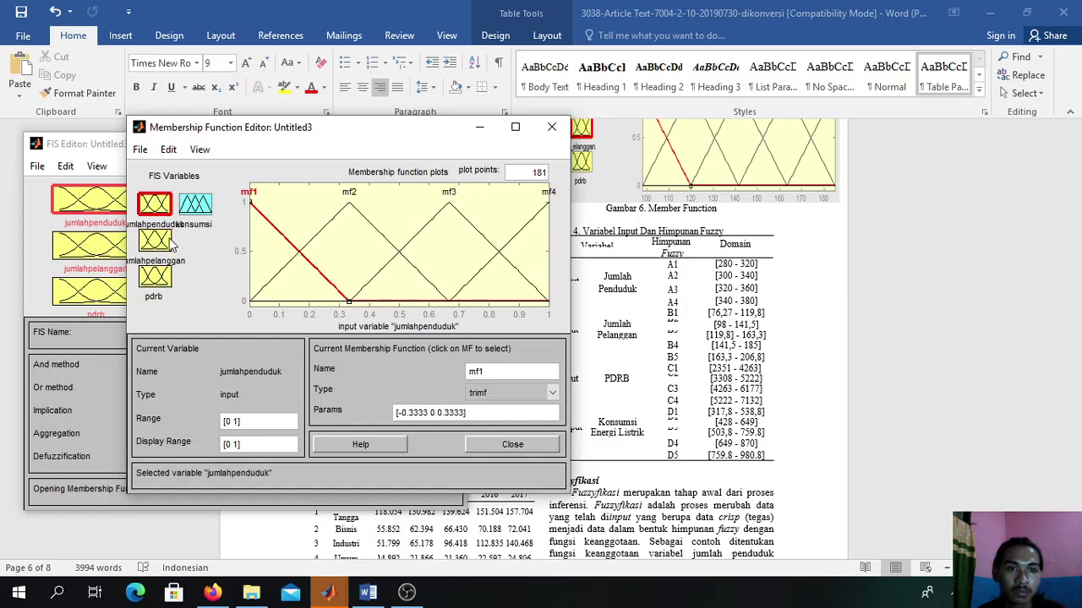
click(156, 242)
click(161, 277)
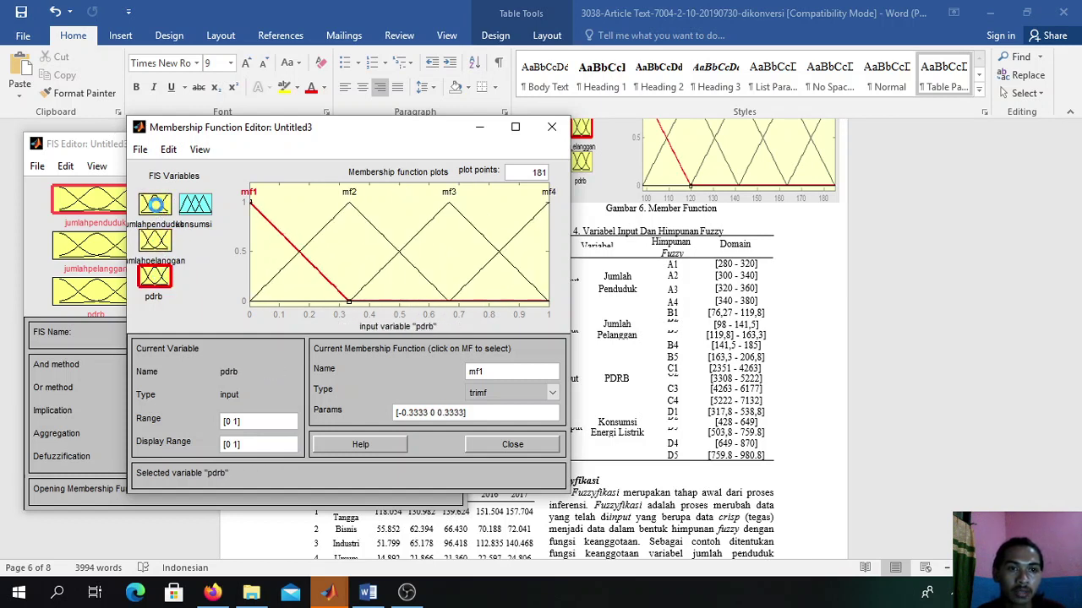
click(156, 207)
click(158, 244)
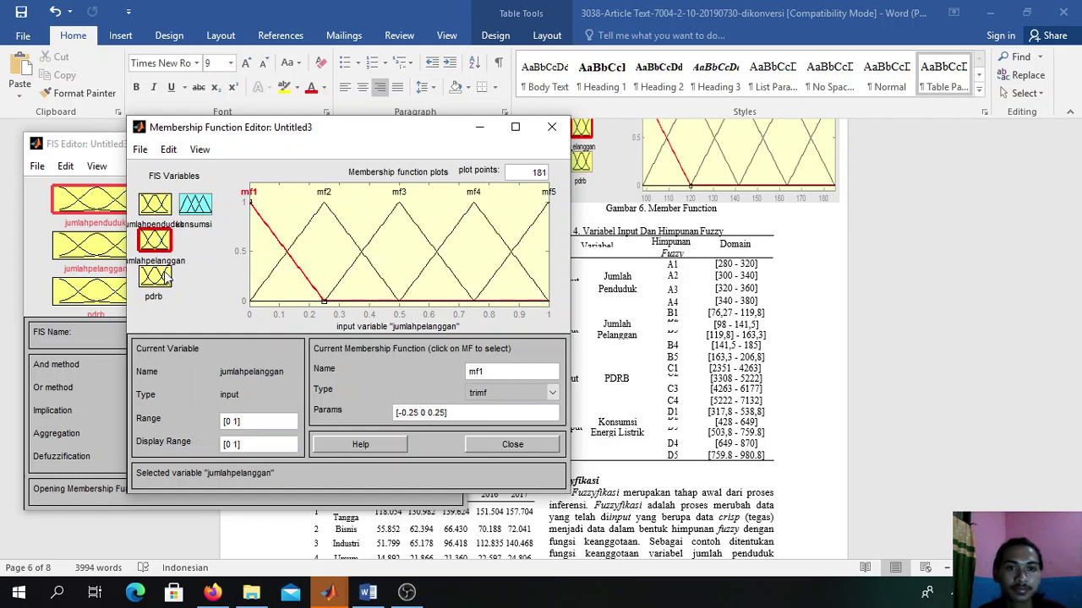
click(164, 276)
click(164, 211)
- Replace all membership functions of the konsumsi output with four trimf functions and display the new set
click(193, 211)
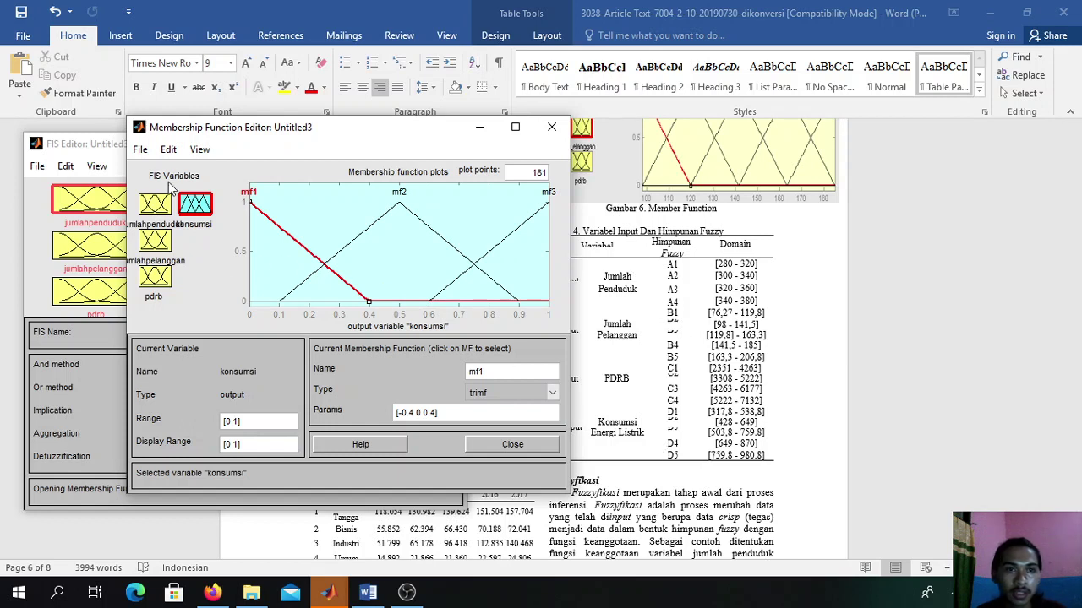
click(170, 152)
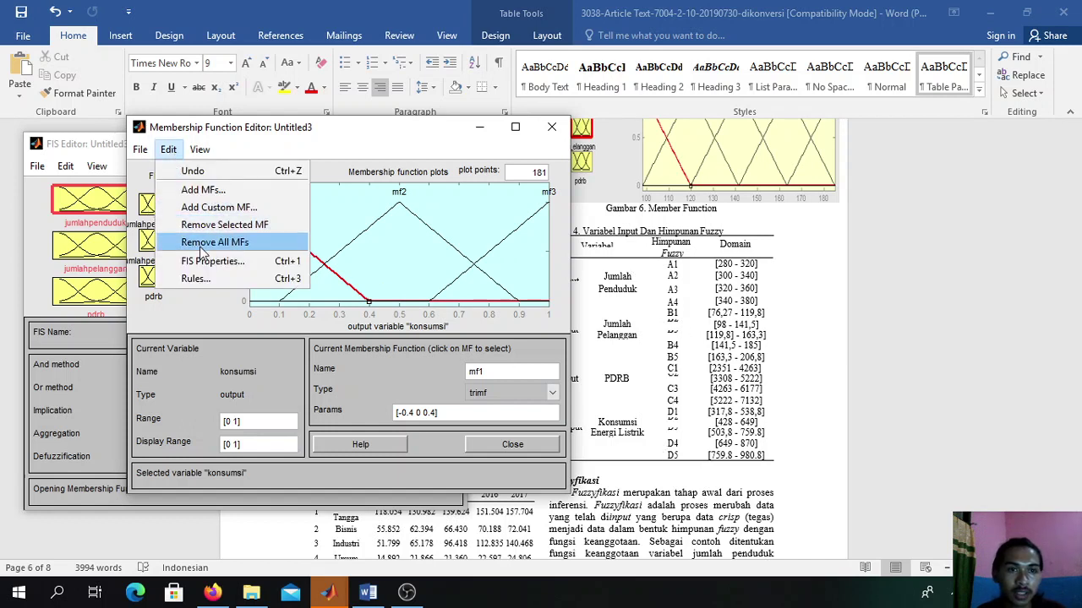
click(206, 243)
click(169, 149)
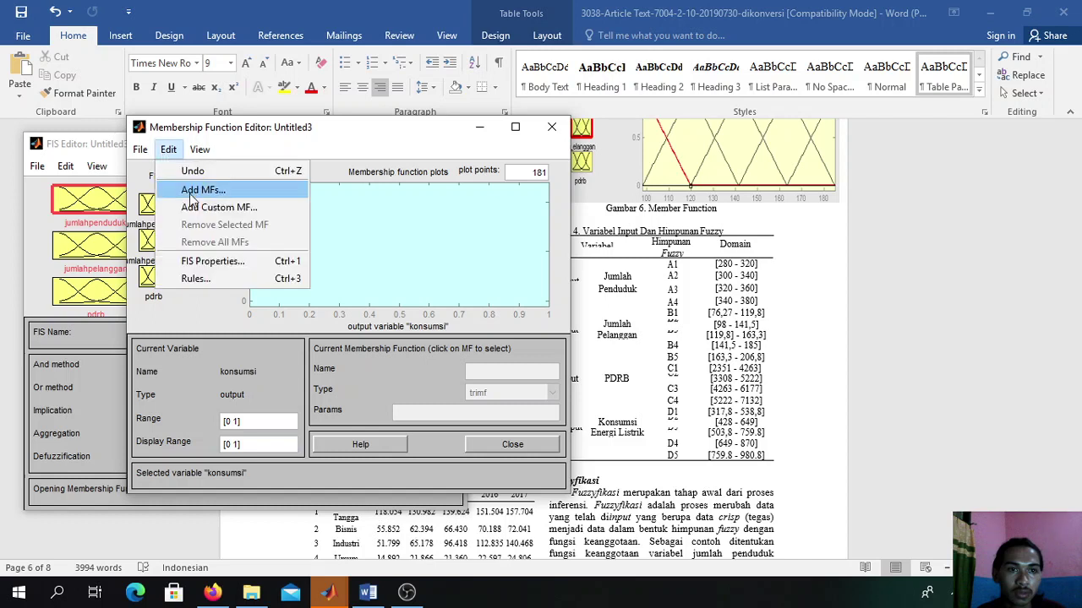
click(201, 196)
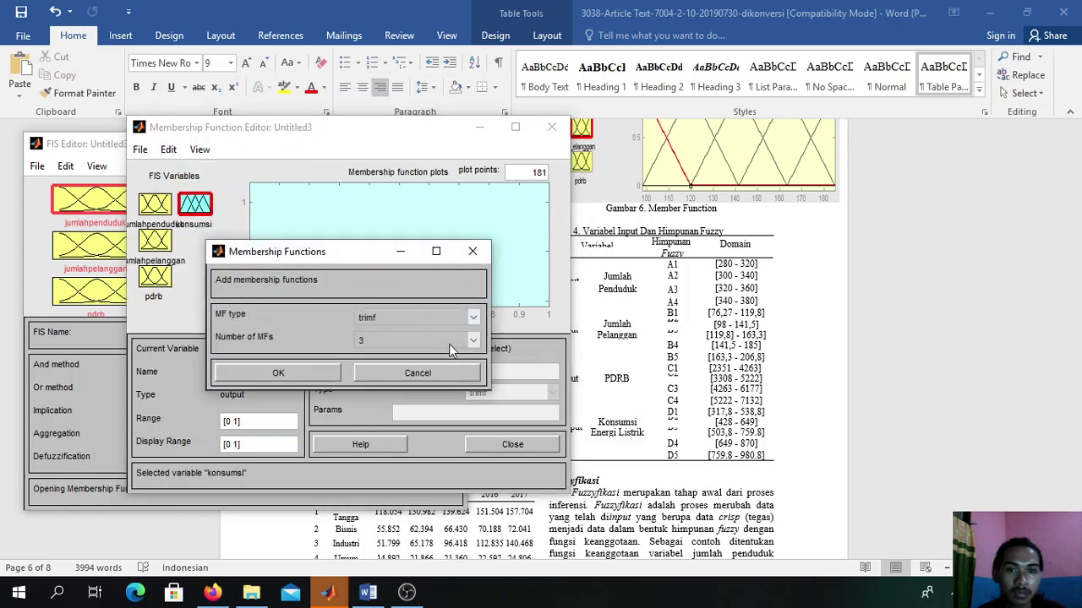
click(473, 343)
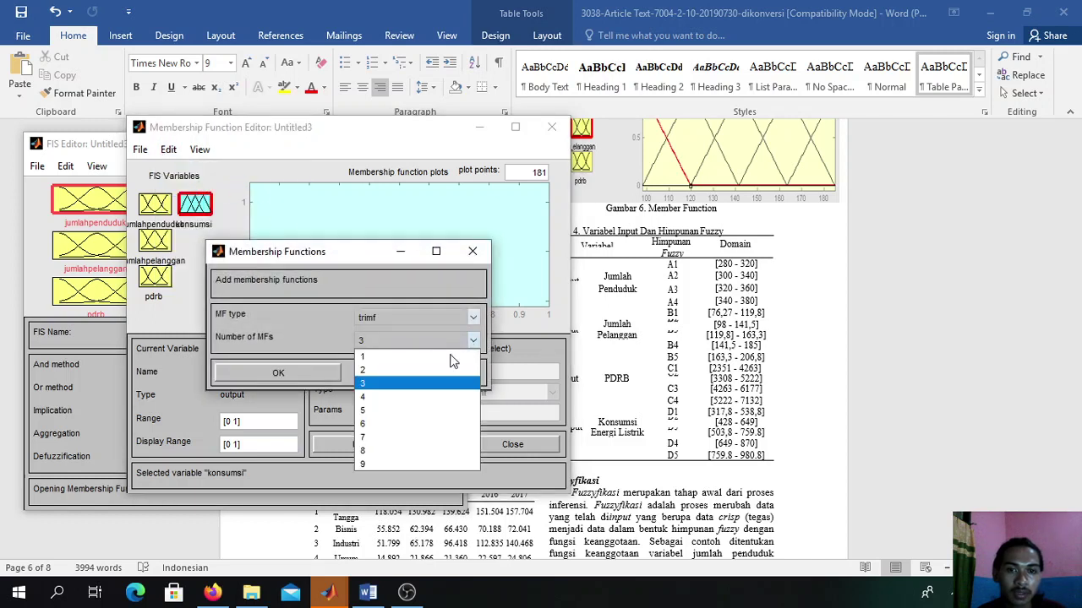
click(415, 392)
click(323, 374)
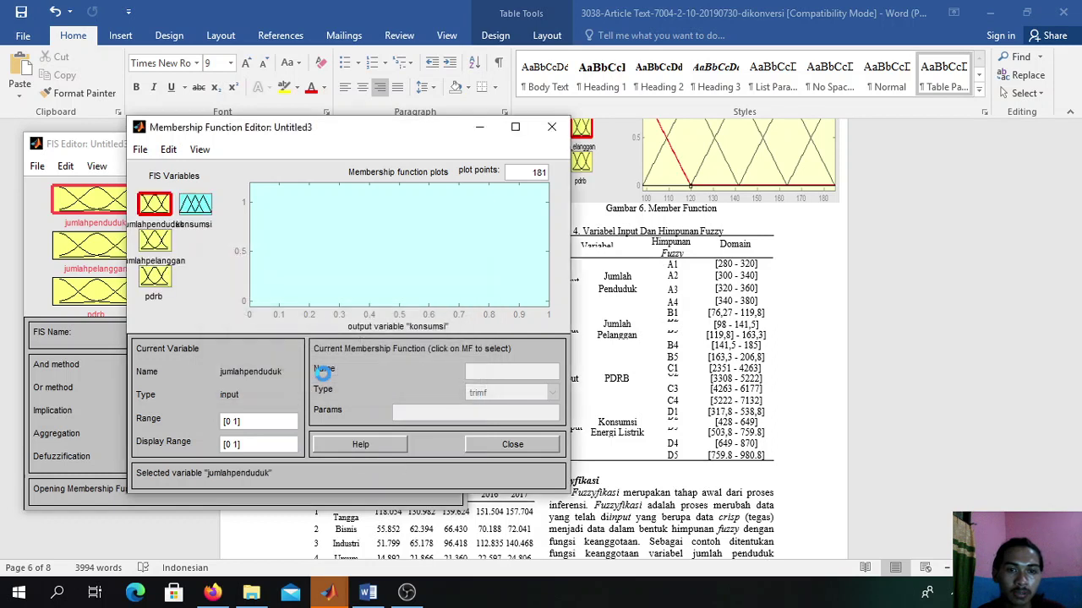
click(202, 218)
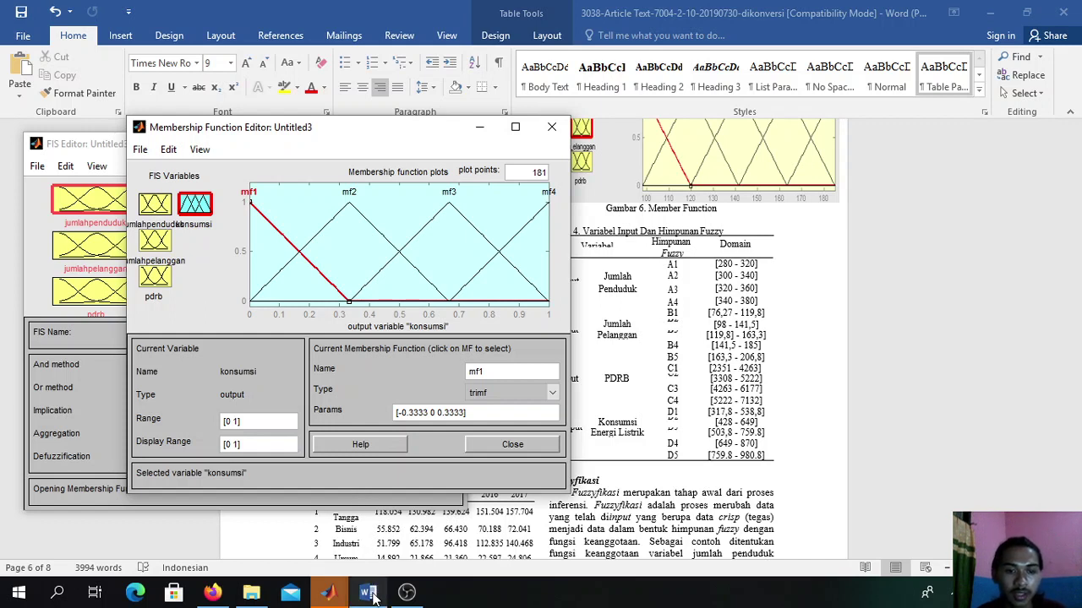
- Bring up the completed reference system's membership functions and examine the parameters of jumlahpenduduk's A1 to A4 against Table 4
click(163, 210)
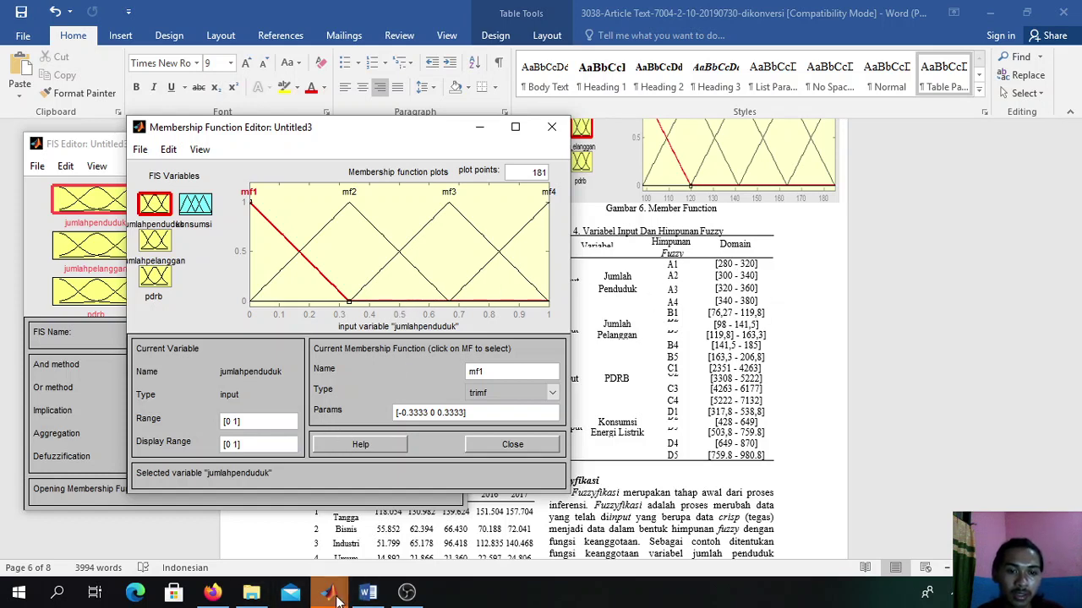
mouse_move(332, 598)
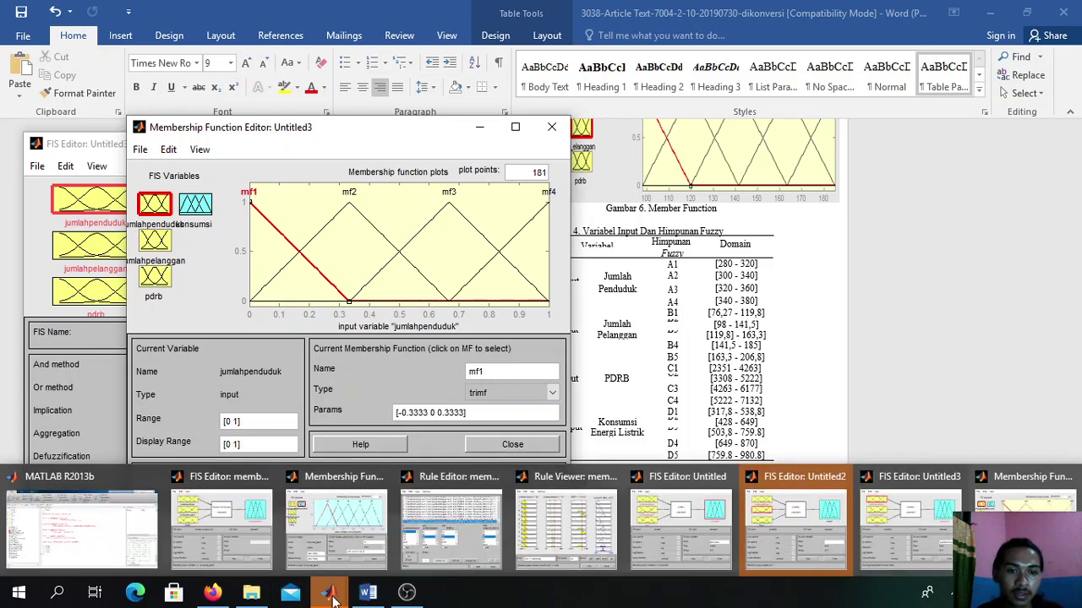
click(376, 541)
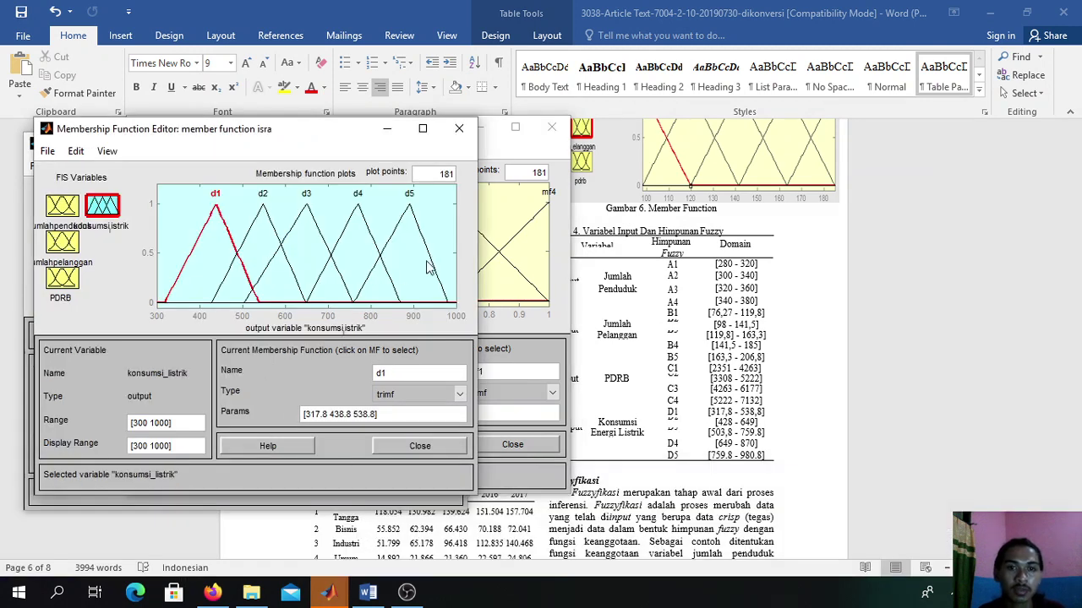
click(54, 203)
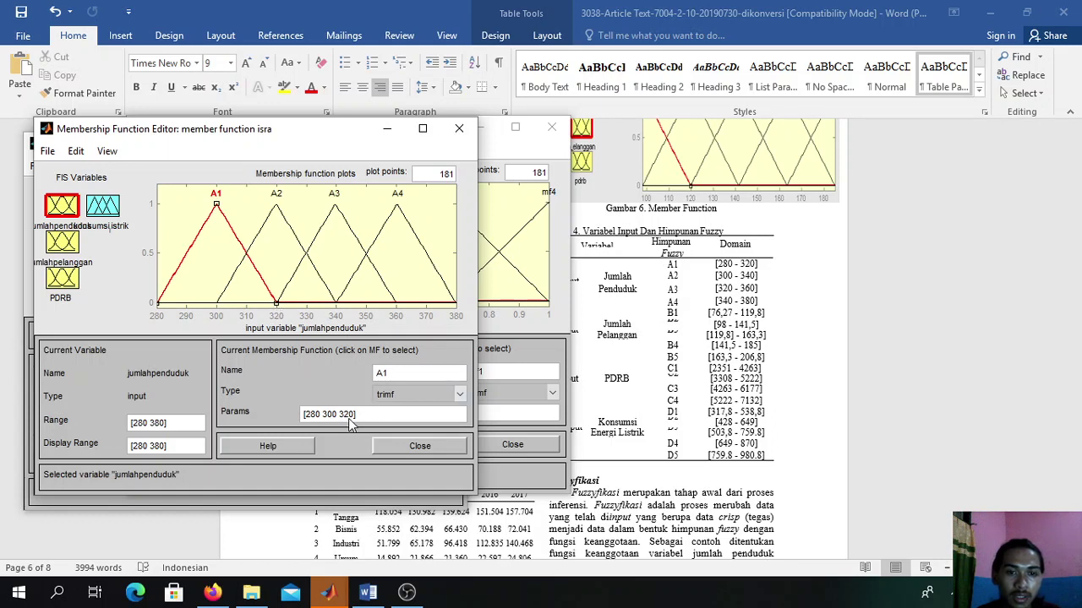
click(227, 289)
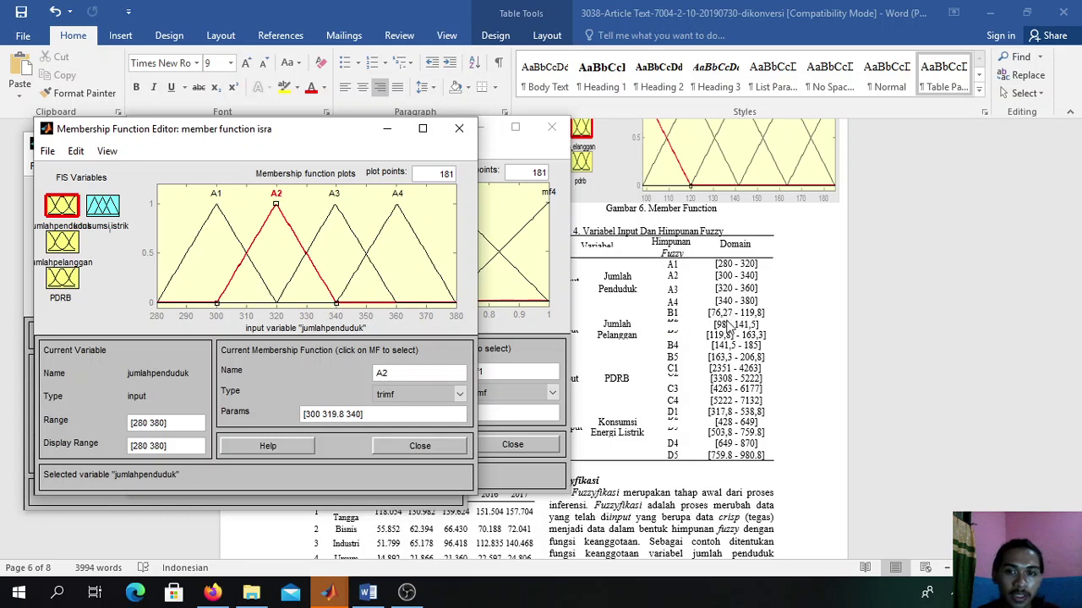
click(295, 281)
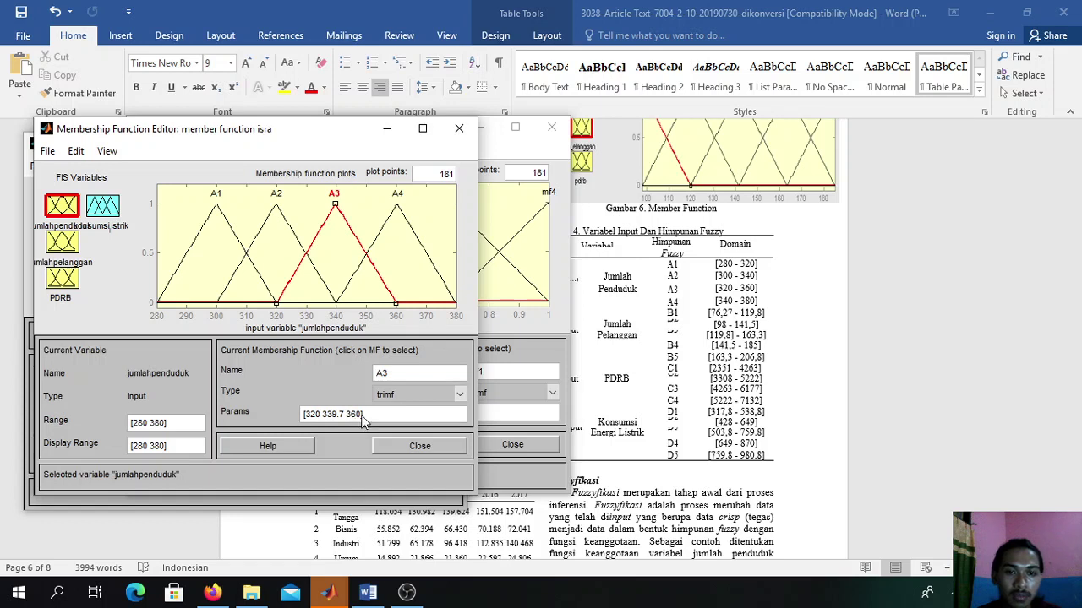
click(392, 233)
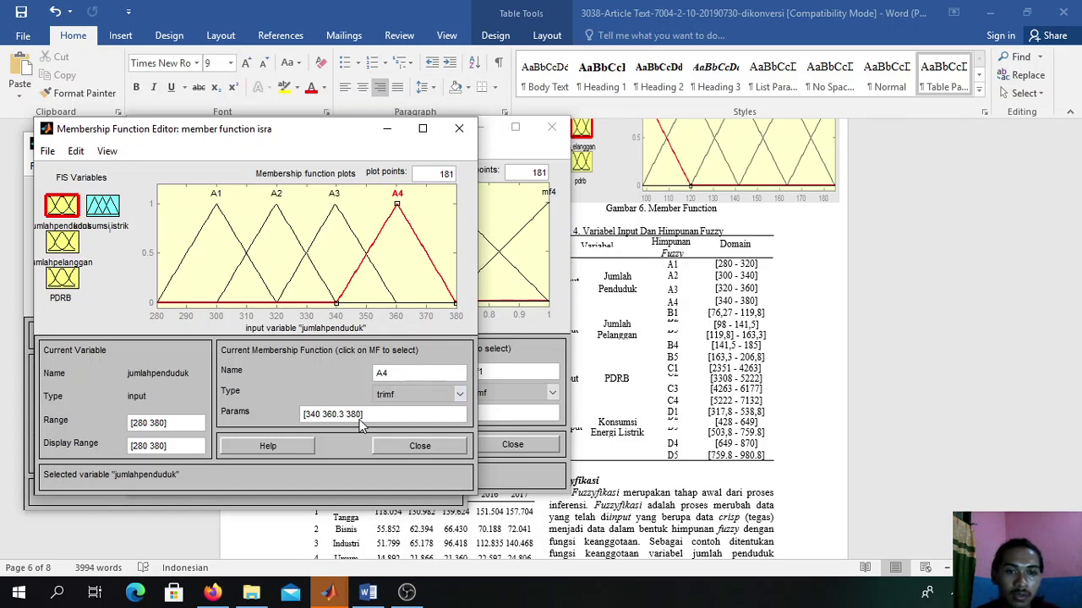
- Examine the parameters of jumlahpelanggan's functions b1 to b5 in the reference system against the domains in Table 4
click(63, 248)
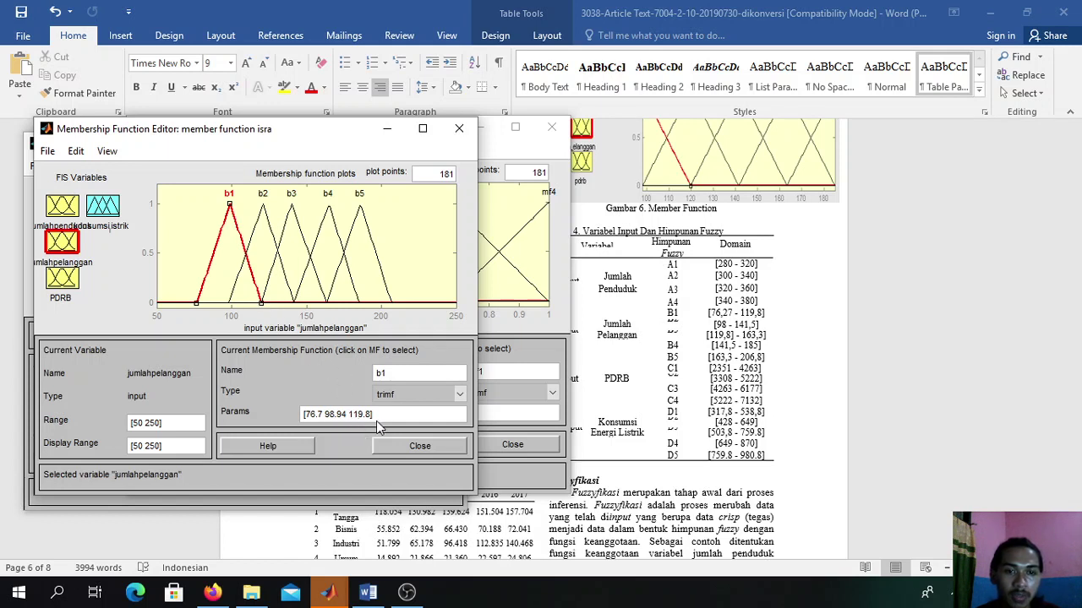
click(250, 245)
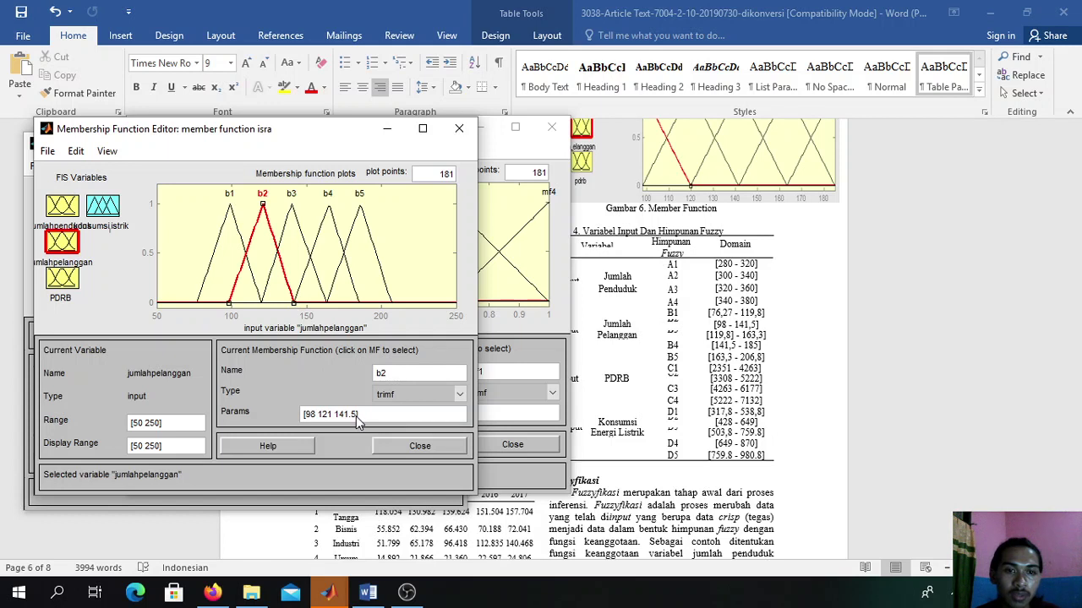
click(286, 244)
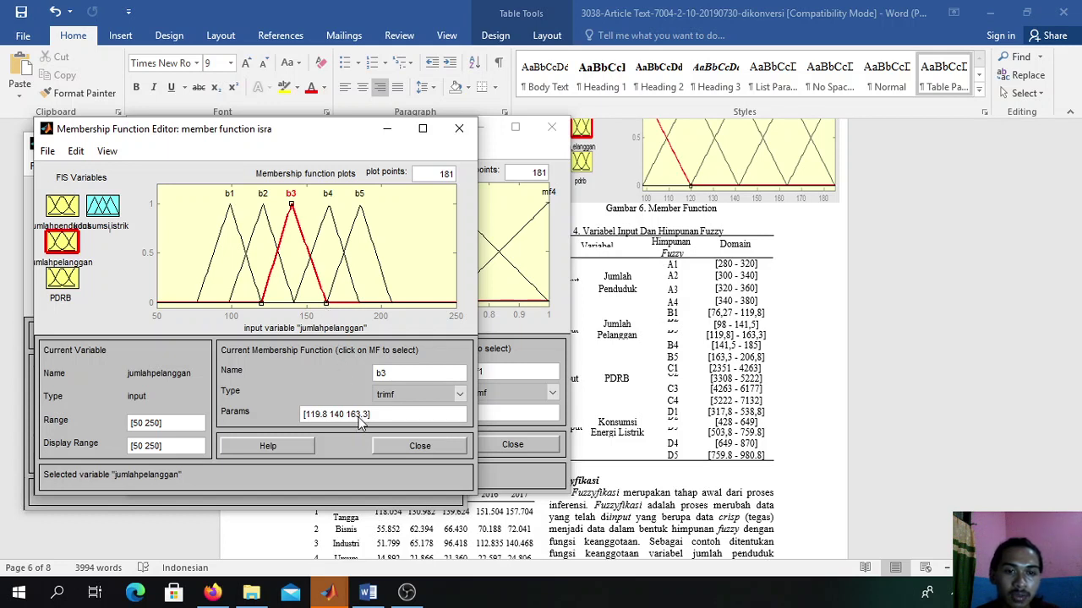
click(316, 246)
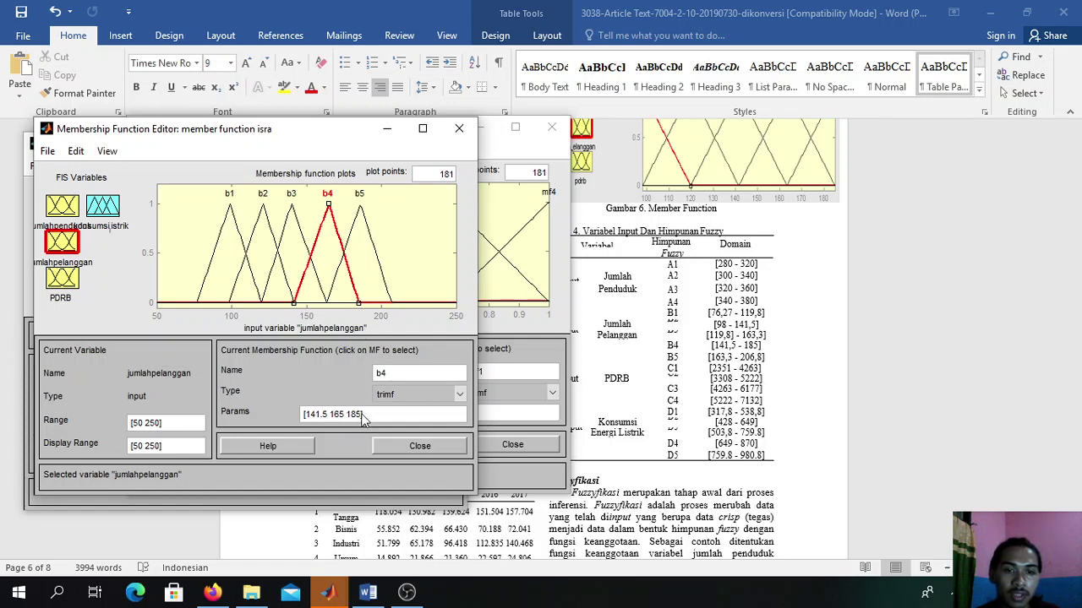
click(382, 288)
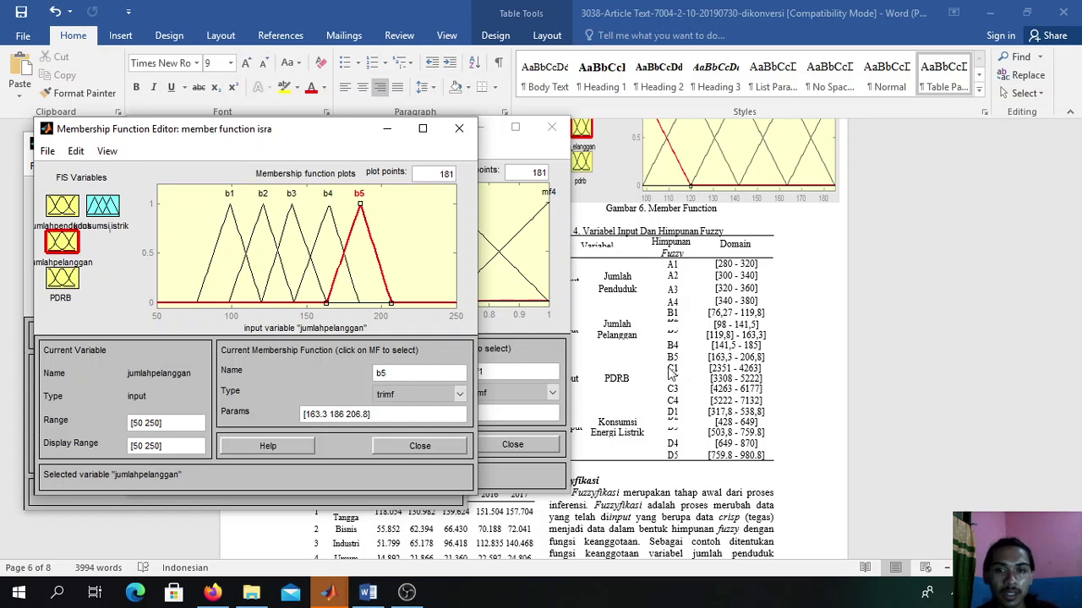
- Examine the parameters of PDRB's functions c1 to c4 in the reference system against the domains in Table 4
click(72, 287)
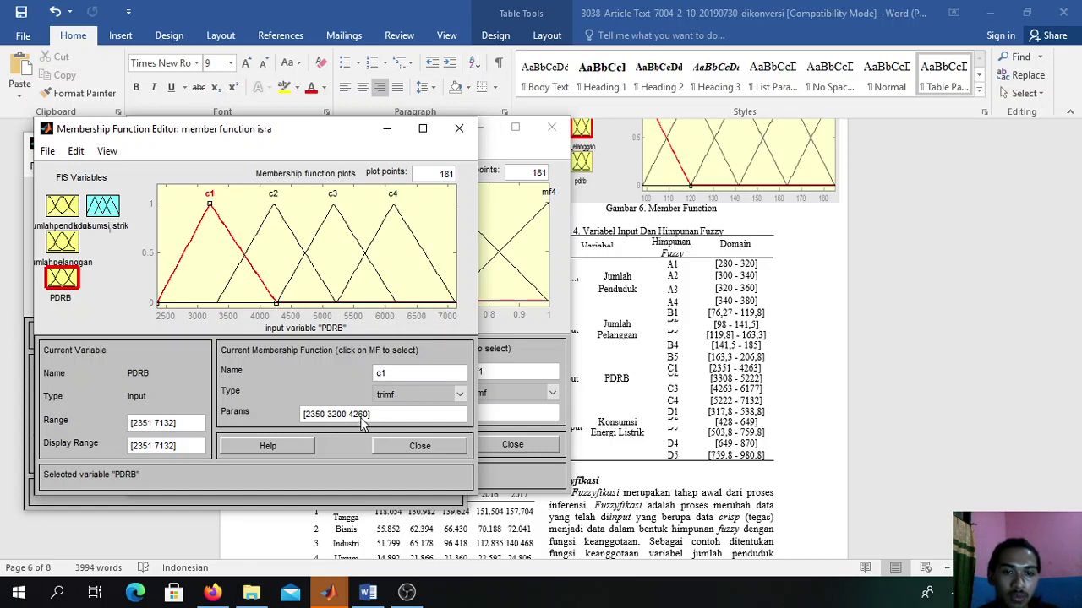
click(263, 225)
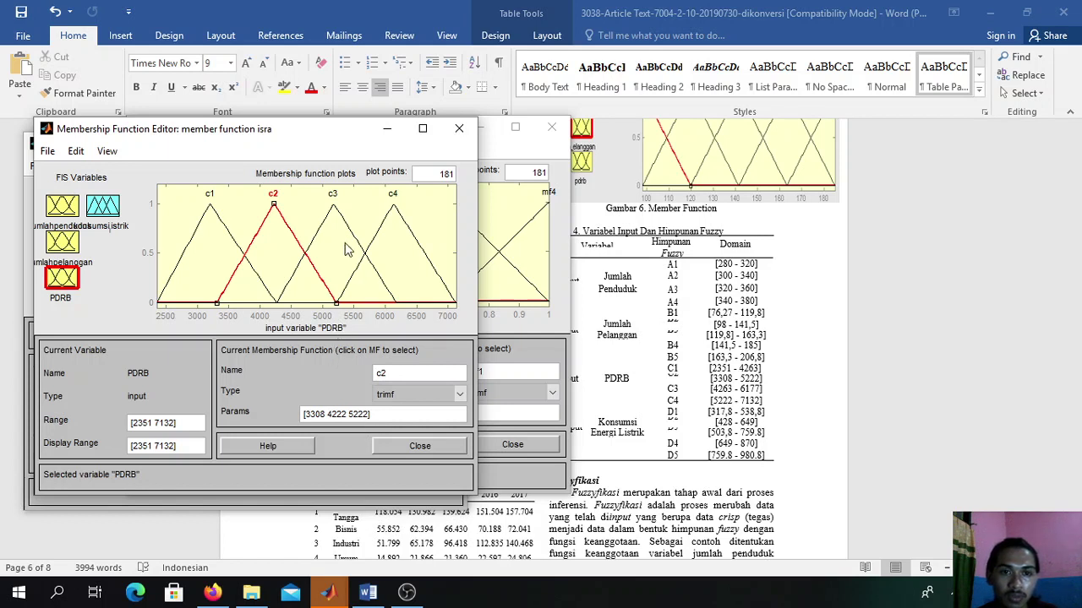
click(325, 225)
click(324, 225)
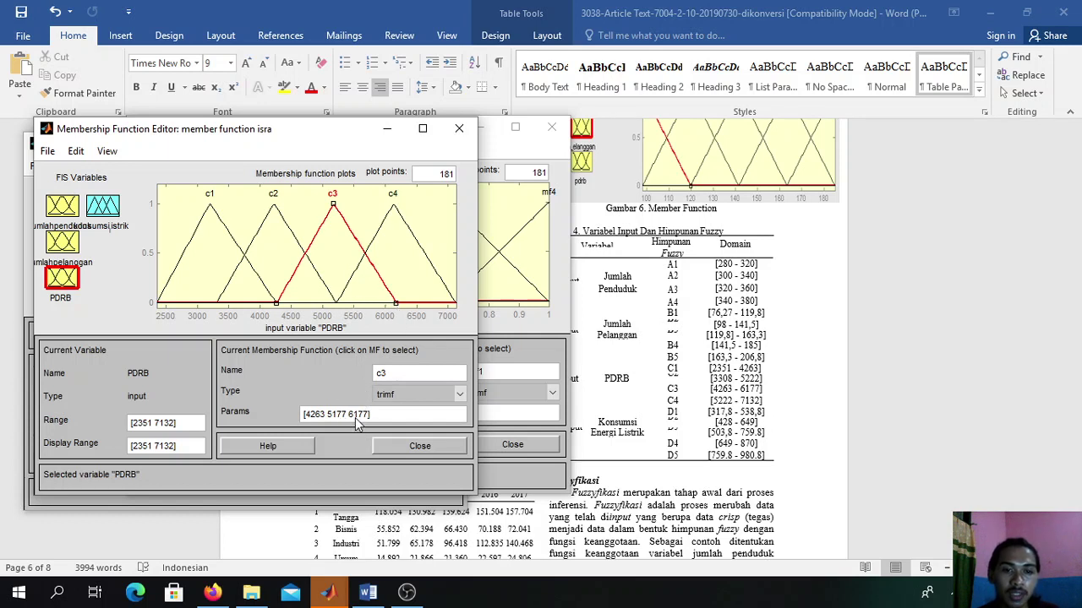
click(373, 238)
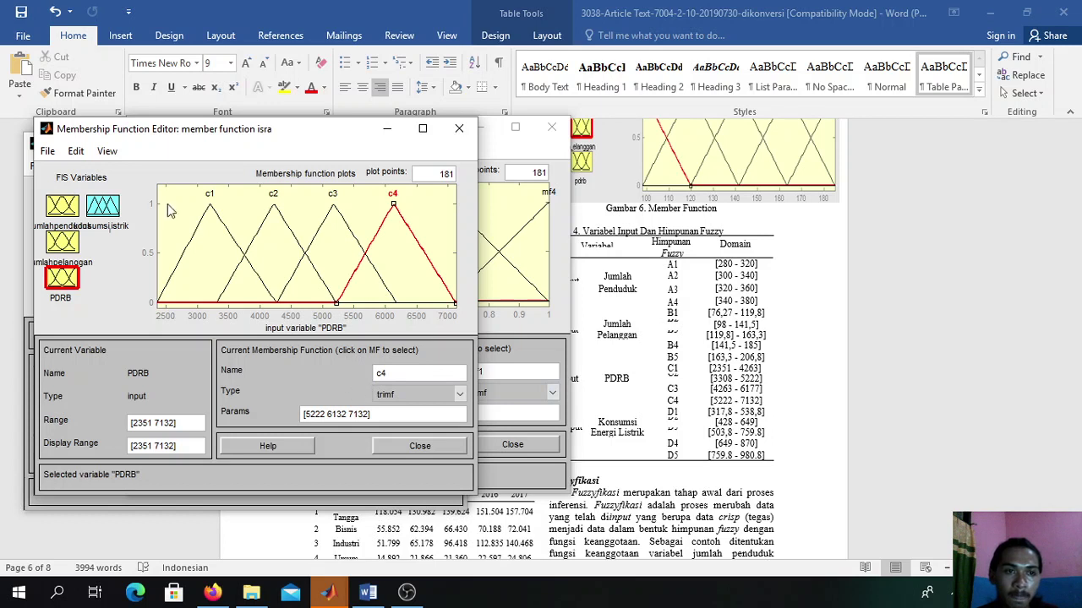
- Examine the parameters of konsumsi_listrik's functions d1 to d5 in the reference system against the domains in Table 4
click(114, 210)
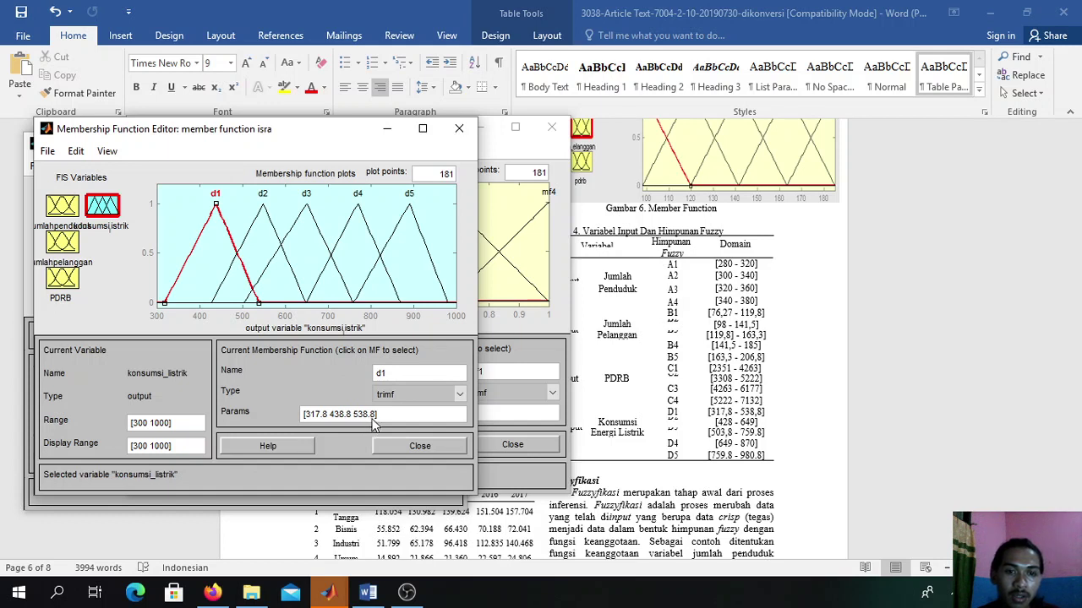
click(244, 245)
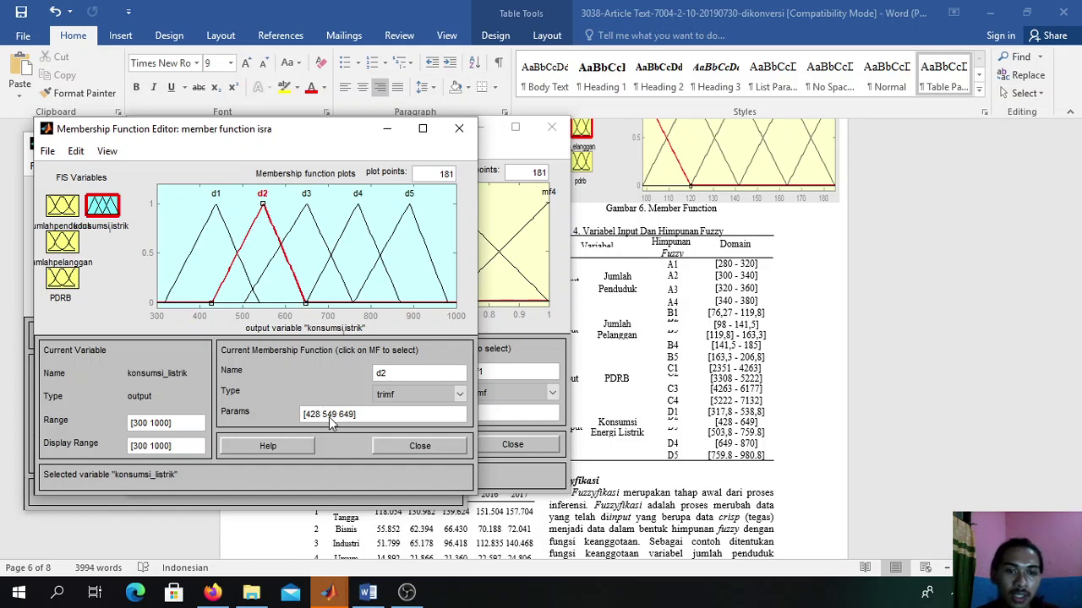
click(315, 228)
click(317, 228)
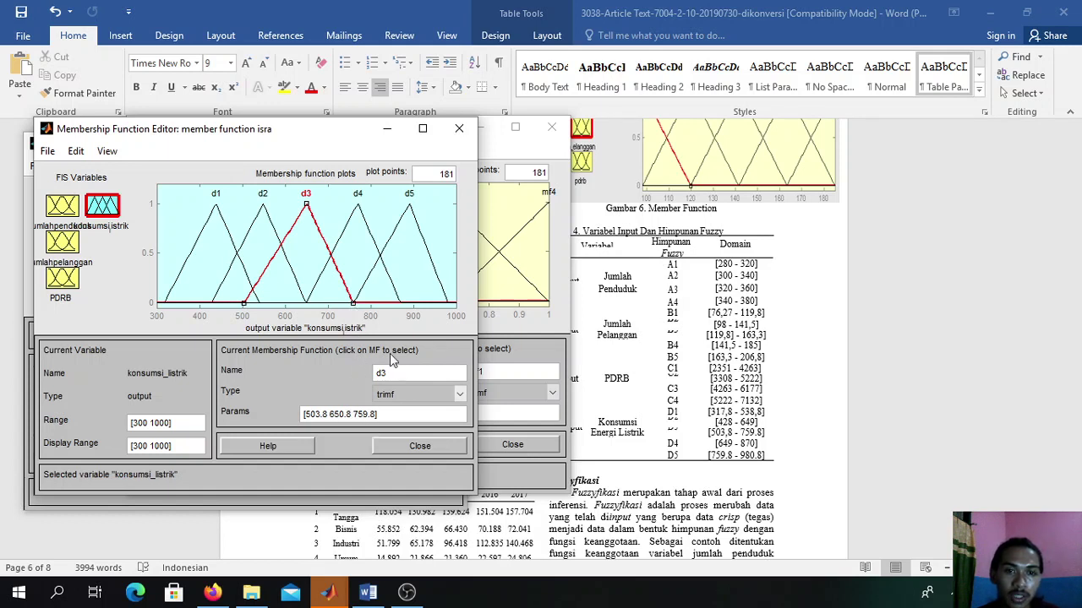
click(340, 234)
click(340, 252)
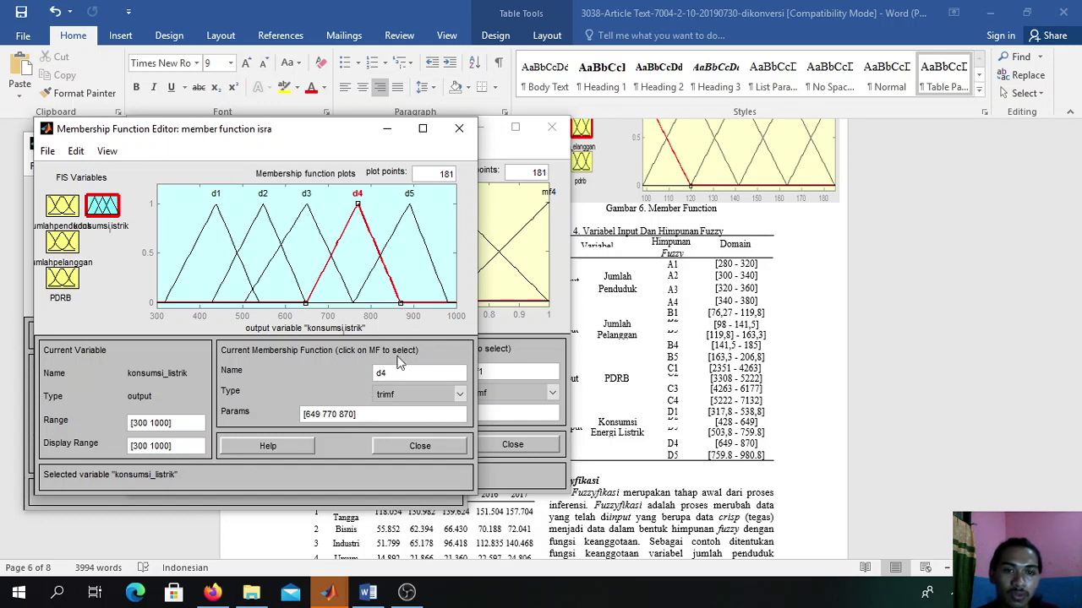
click(434, 266)
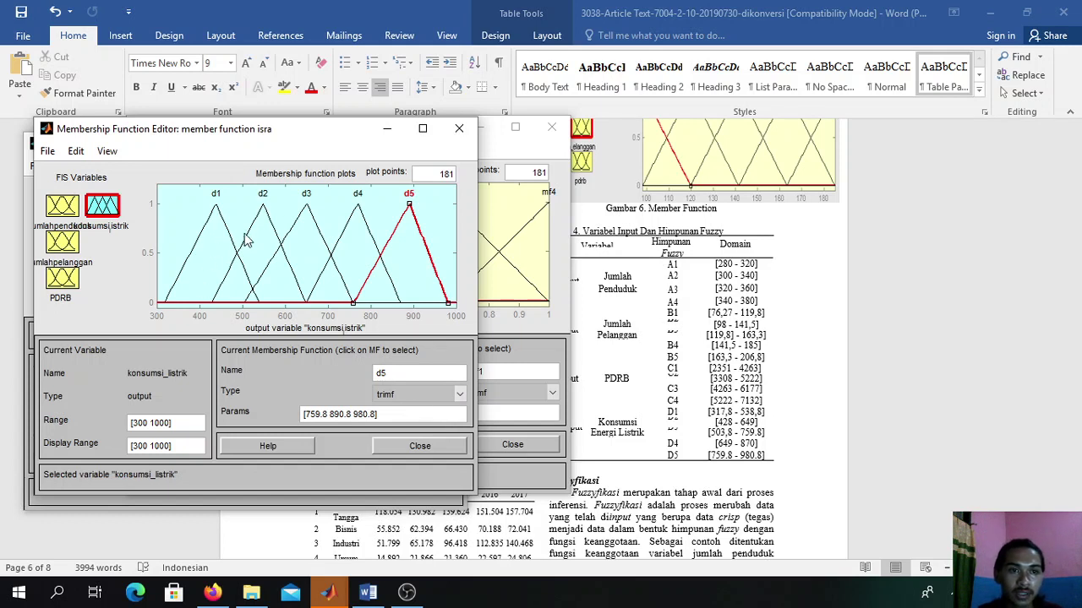
- Bring up the reference system's Rule Editor and examine rules 1 to 4, which combine A1 and b1 with c1 to c4
click(101, 155)
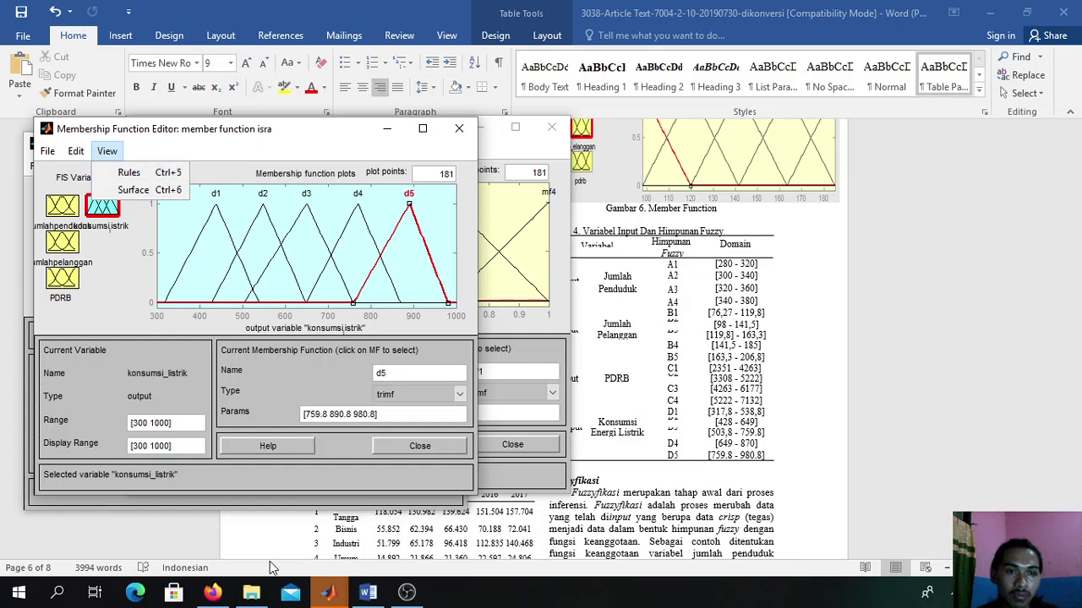
mouse_move(344, 597)
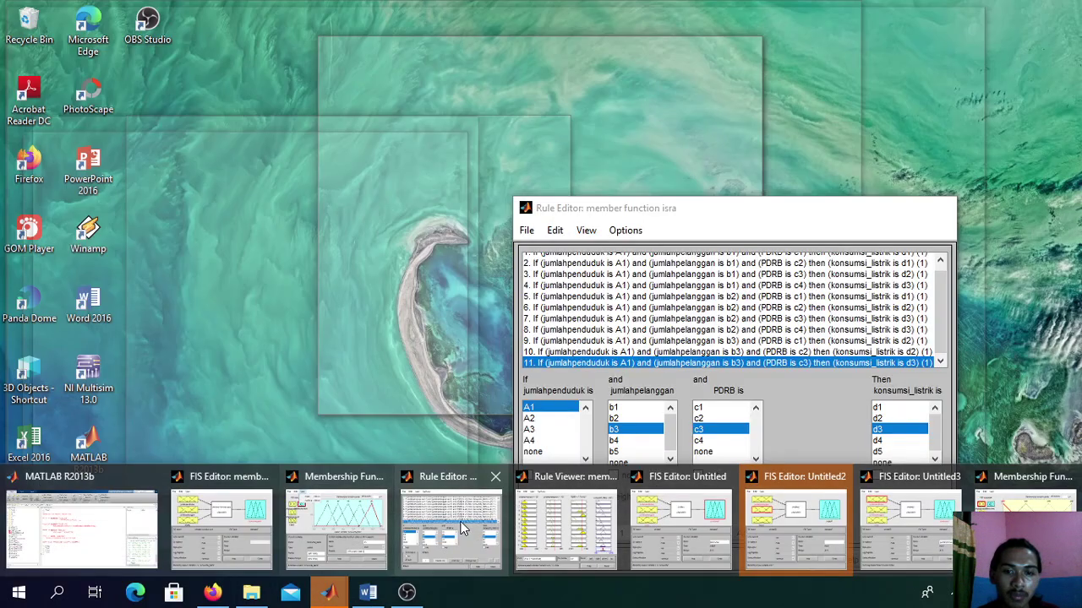
click(463, 528)
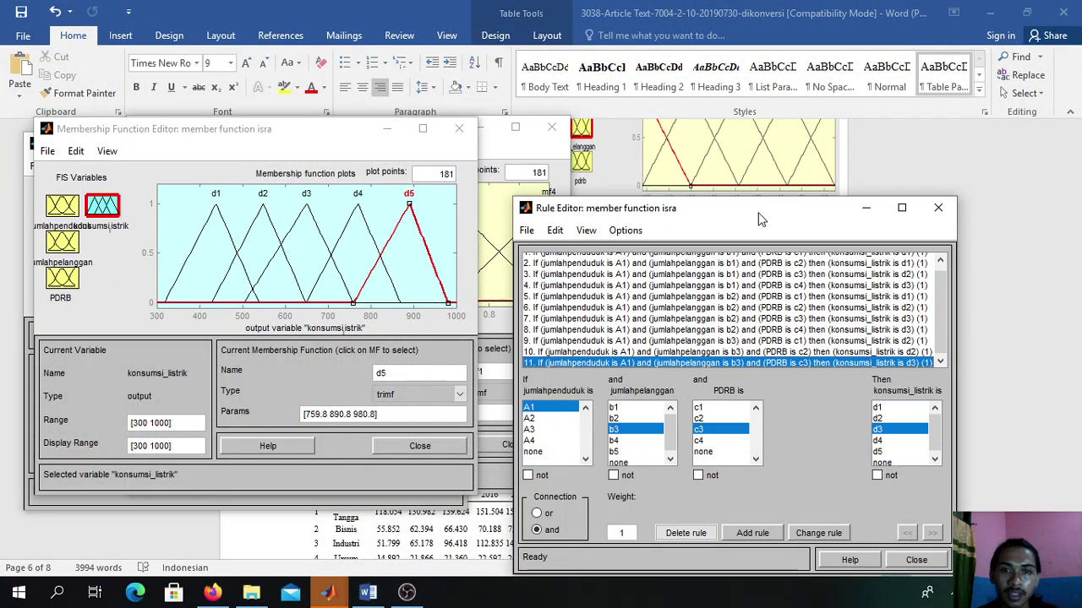
drag(758, 219, 519, 186)
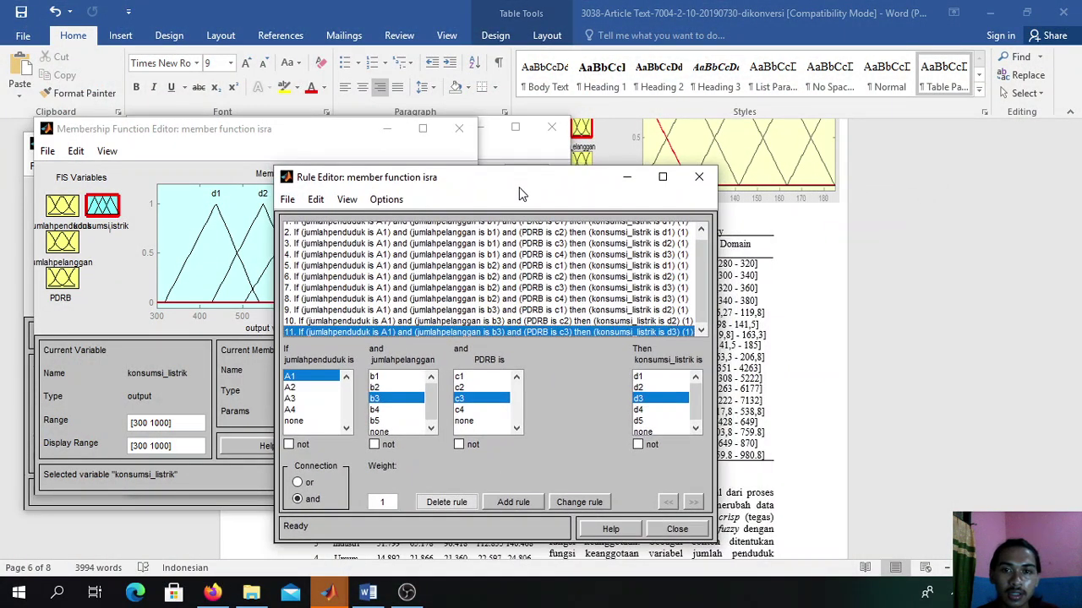
drag(703, 294, 703, 279)
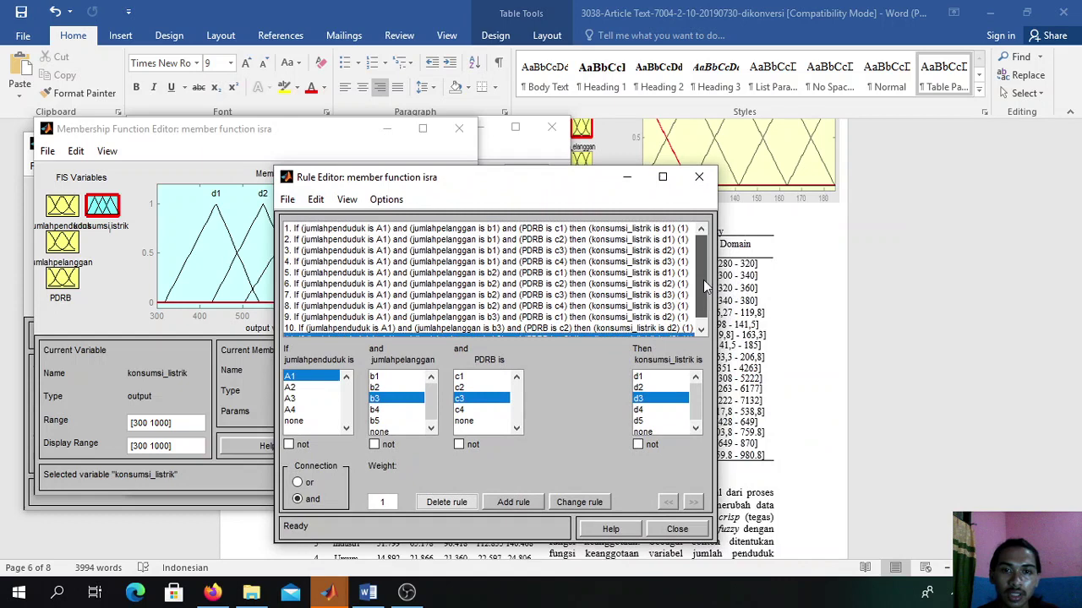
click(425, 230)
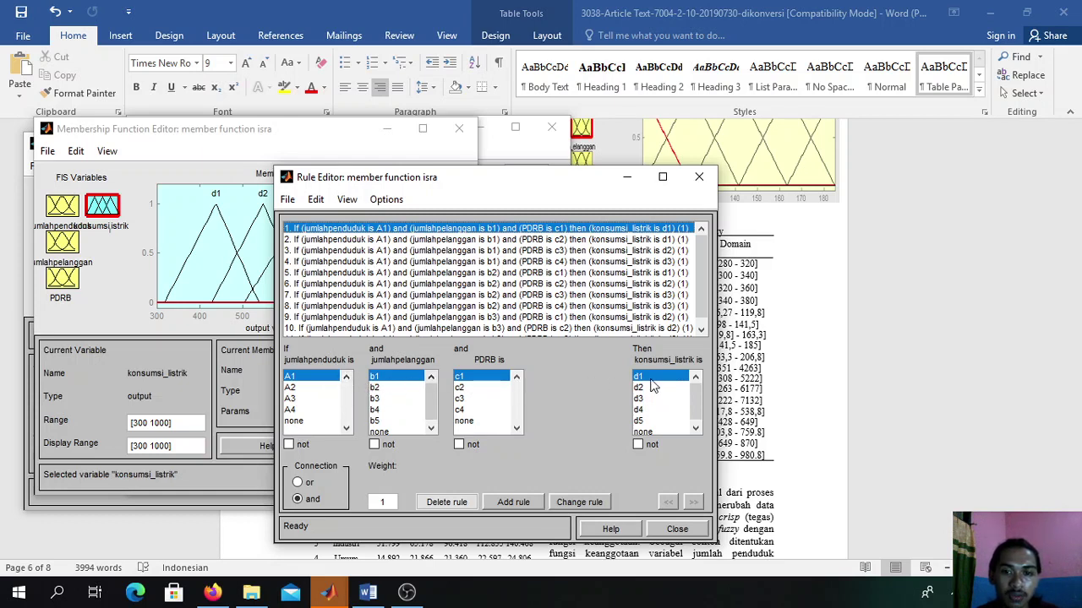
click(493, 240)
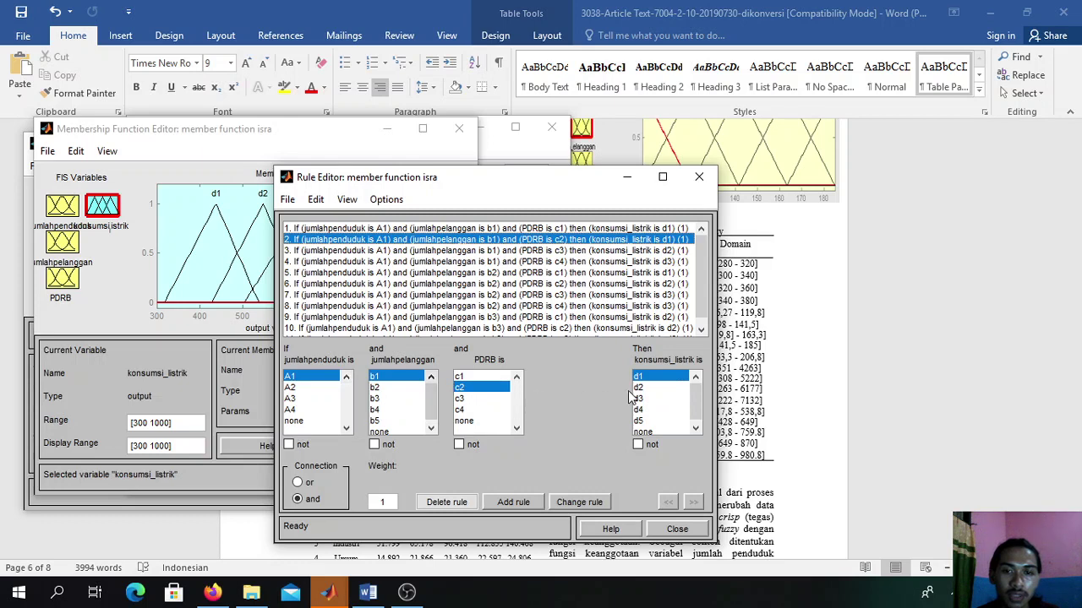
click(424, 251)
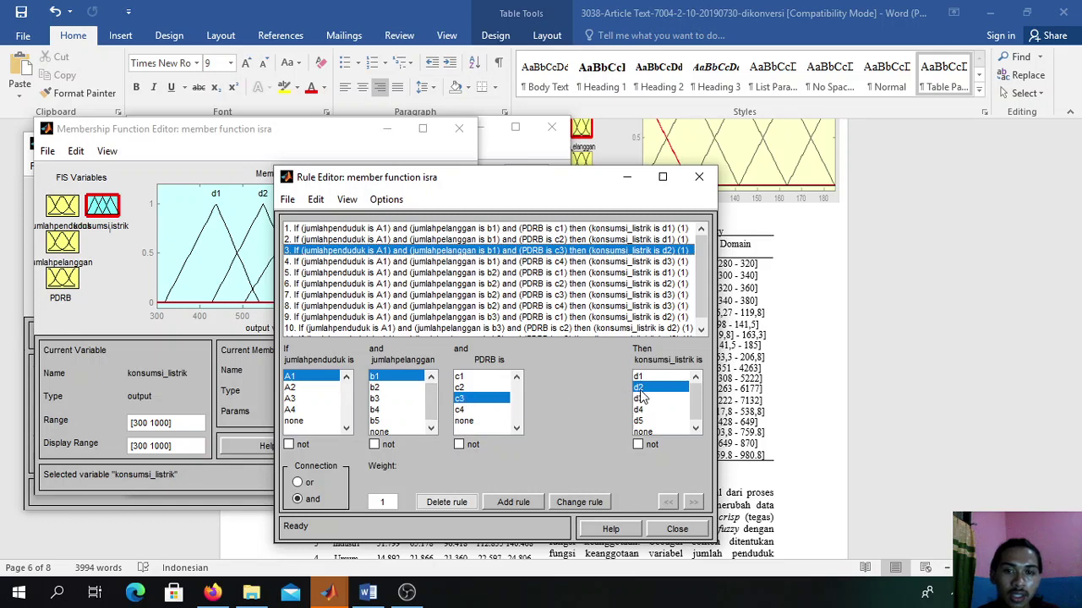
click(492, 263)
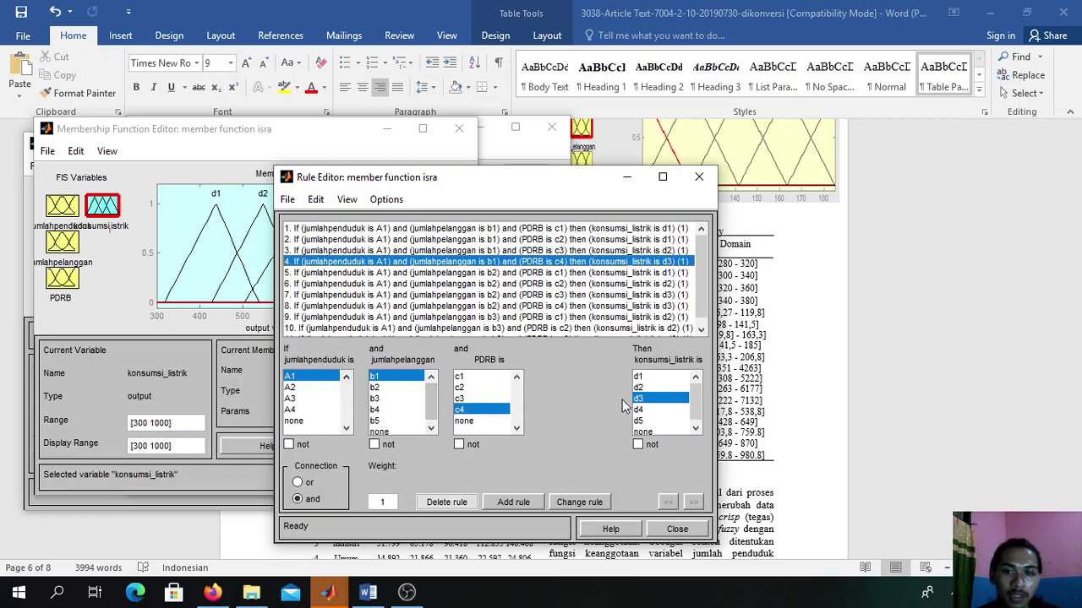
- Examine the conditions and outputs of rules 5 to 8, which combine A1 and b2 with c1 to c4
click(358, 274)
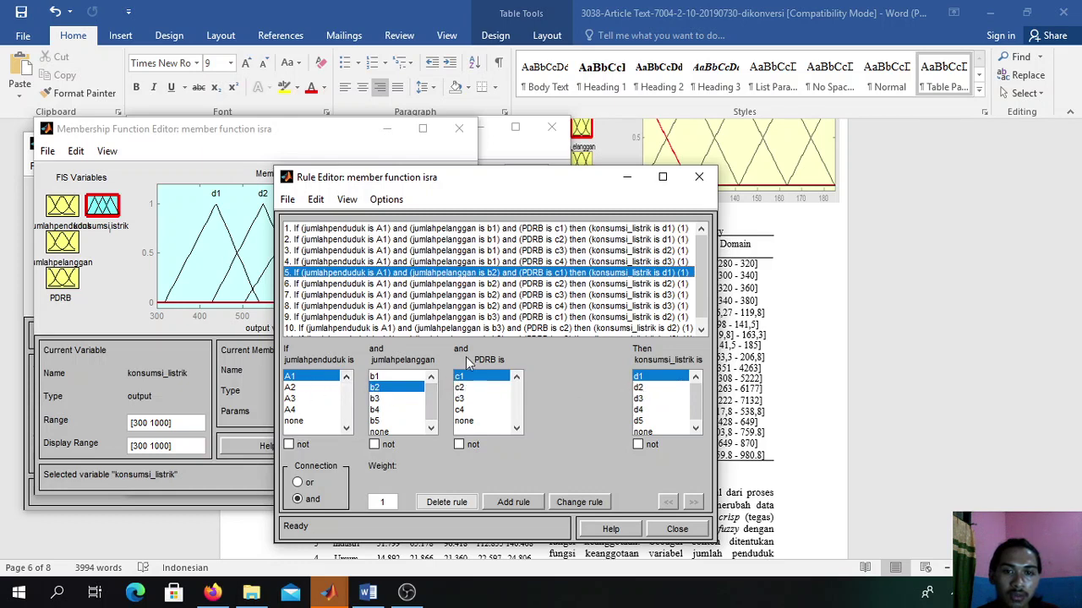
click(360, 285)
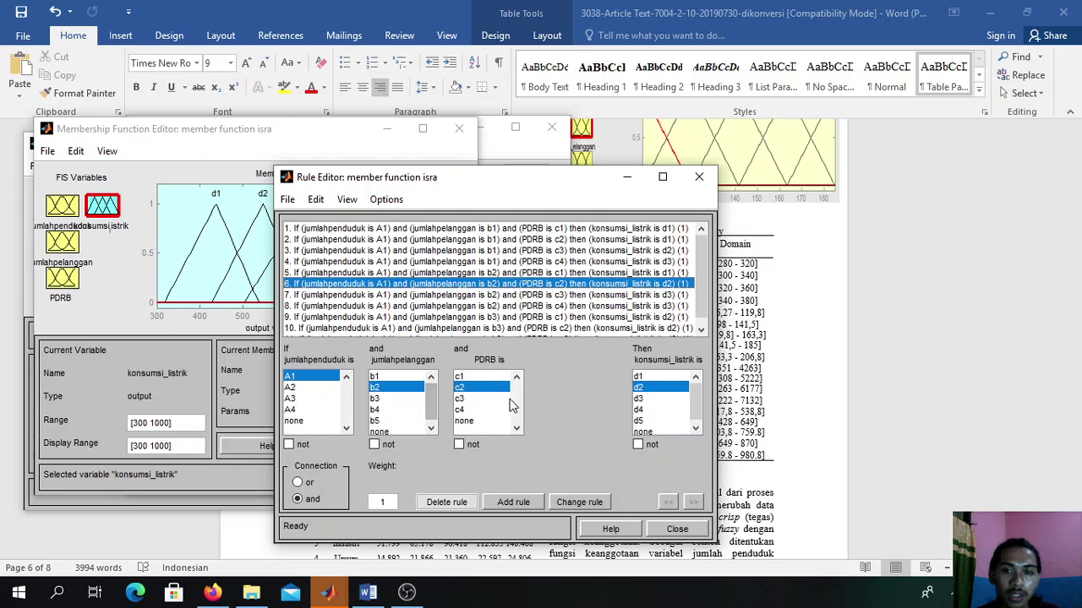
click(340, 295)
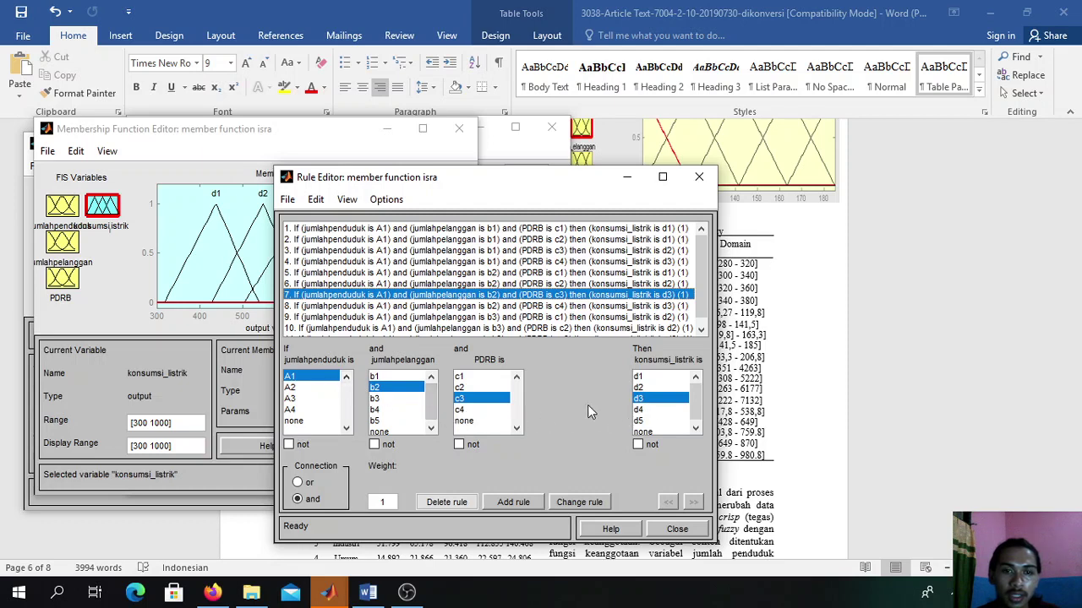
click(457, 306)
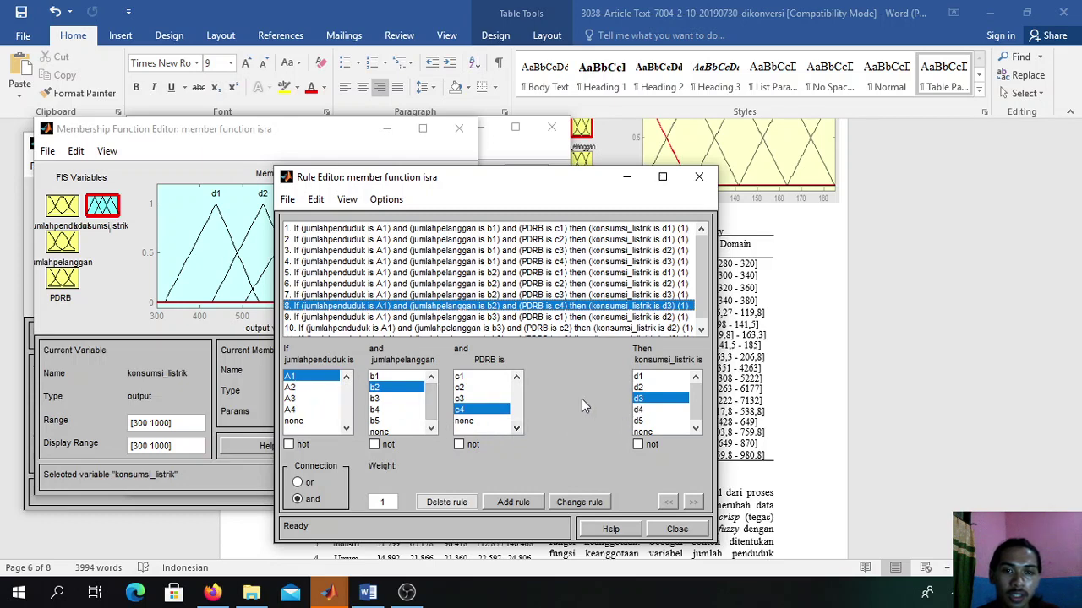
- Examine the conditions and outputs of rules 9 to 11, which combine A1 and b3 with c1 to c3
click(489, 317)
drag(701, 302, 700, 308)
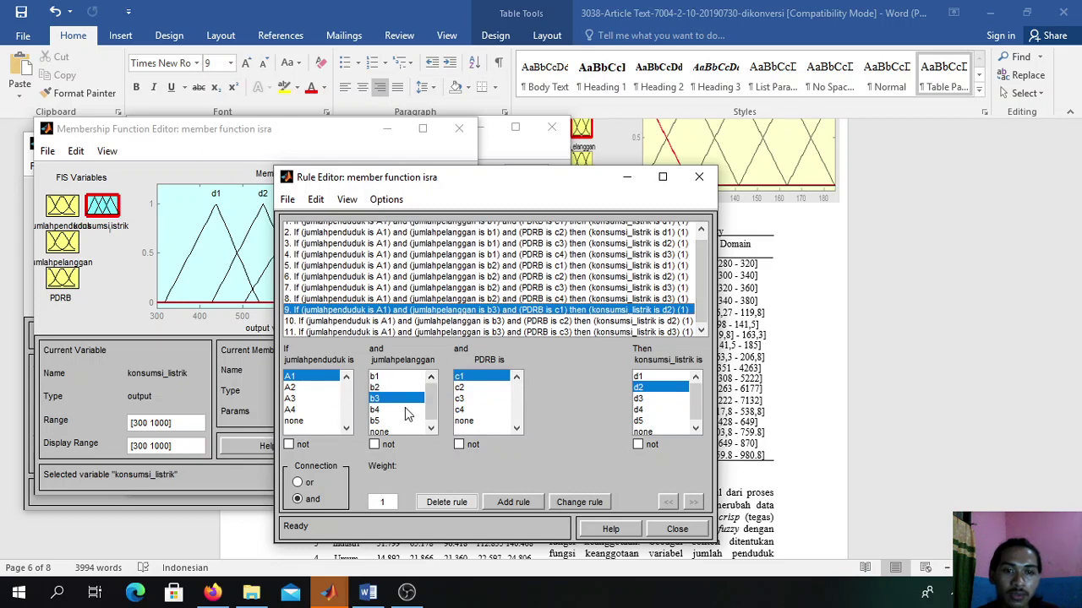
click(466, 323)
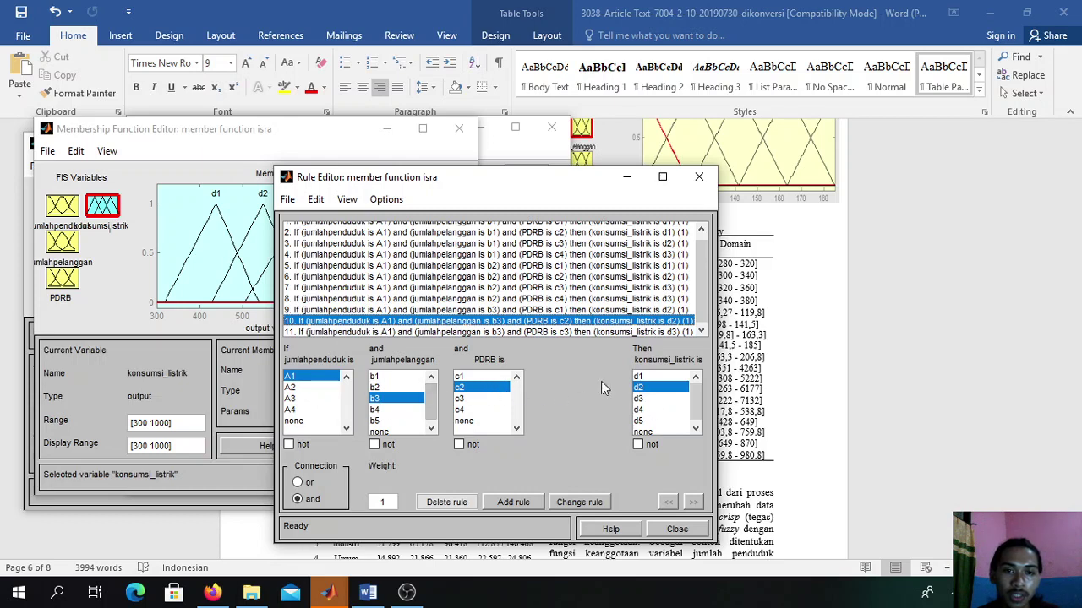
click(524, 333)
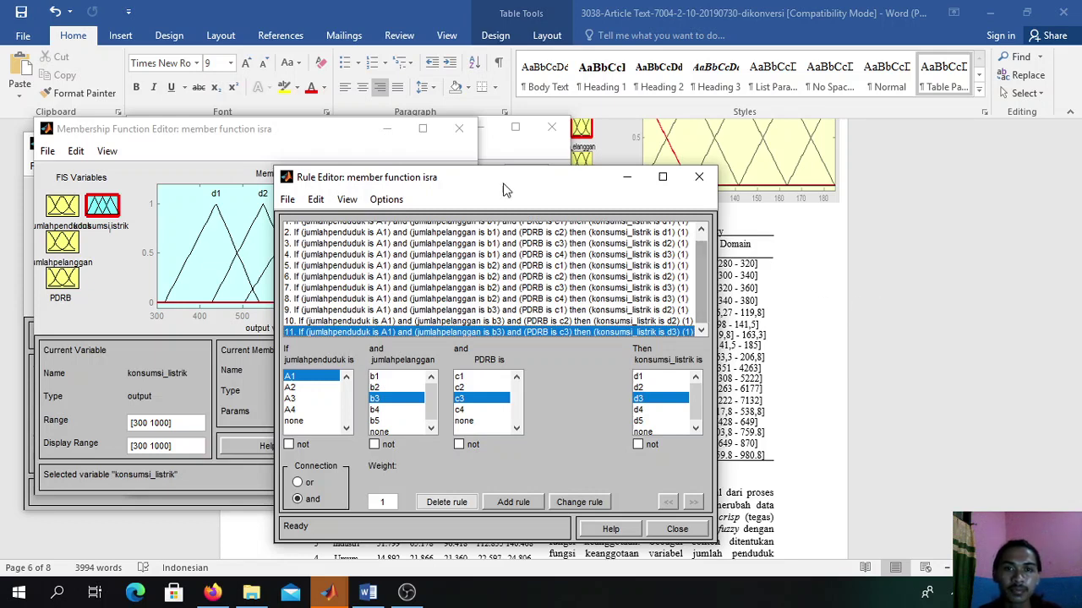
- Bring up the reference system's Rule Viewer and set jumlahpenduduk to about 295, jumlahpelanggan to about 94.6 and PDRB to about 3877
click(346, 200)
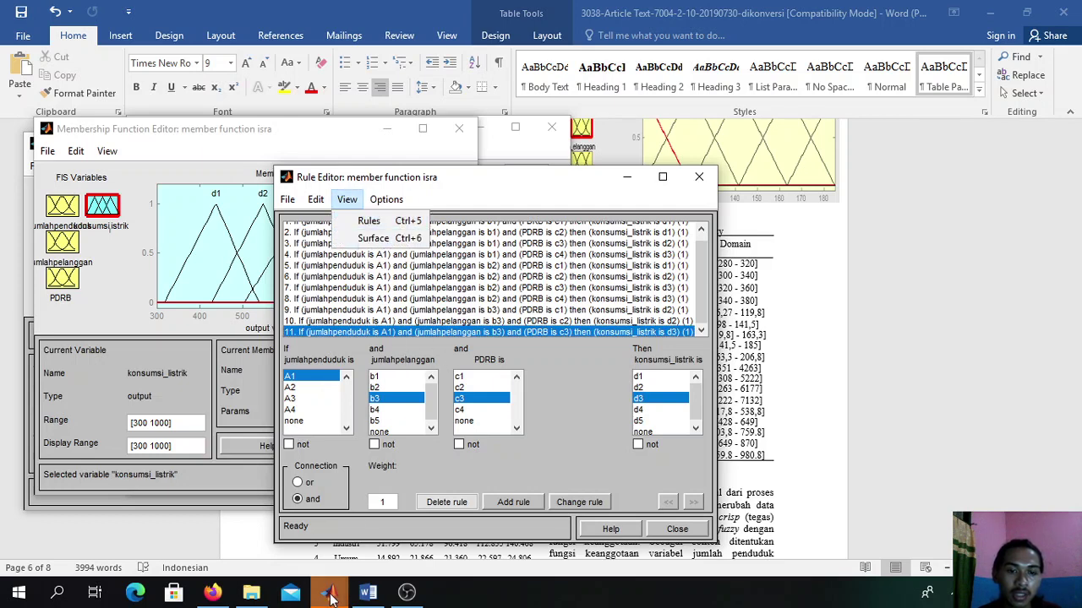
mouse_move(330, 594)
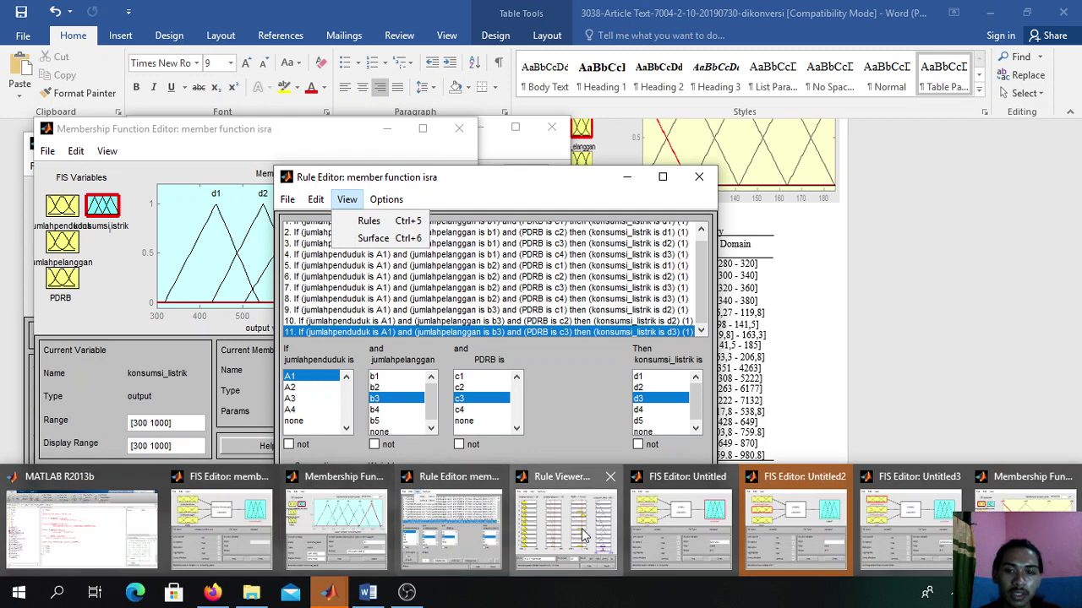
click(583, 535)
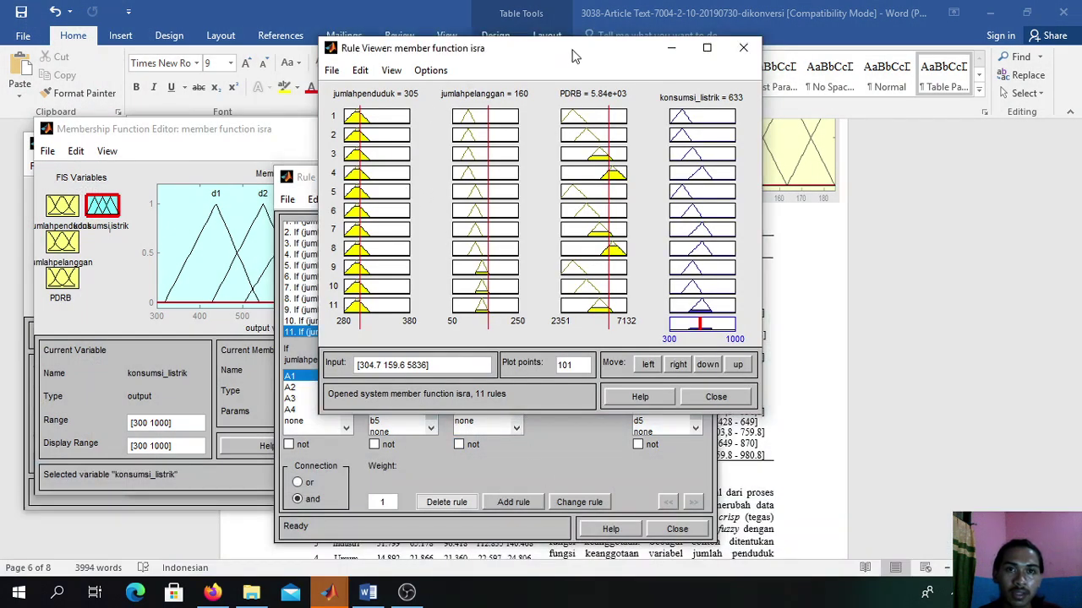
drag(571, 56, 614, 193)
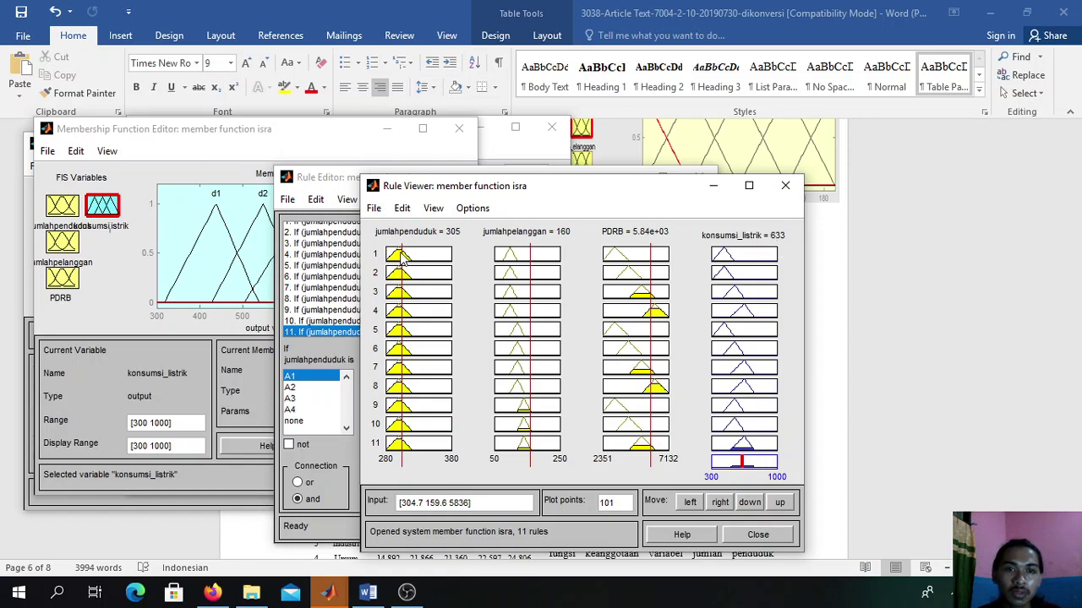
drag(402, 256, 398, 283)
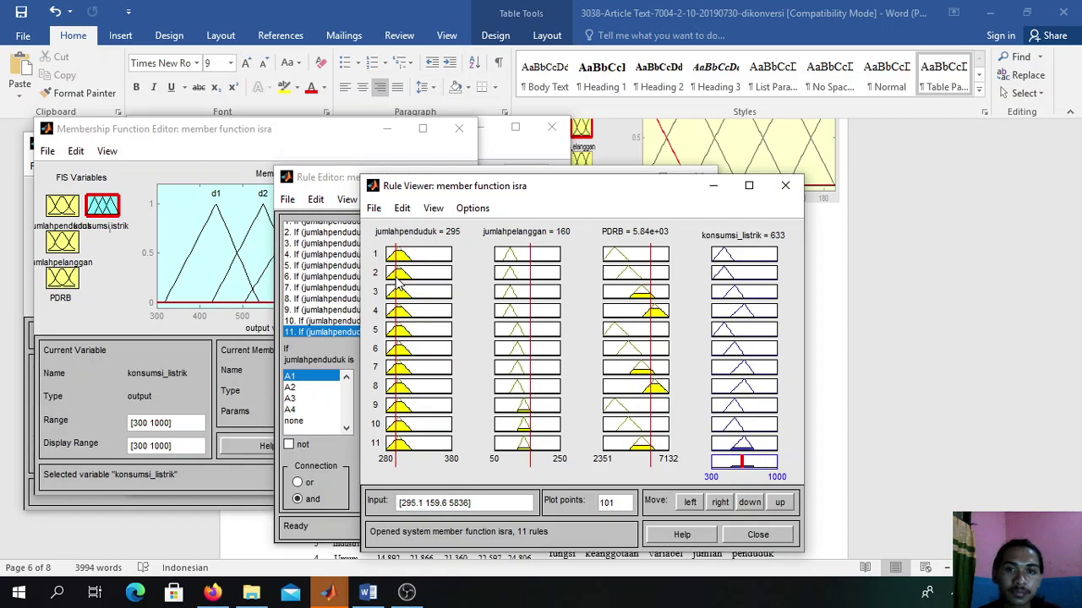
drag(532, 262, 512, 281)
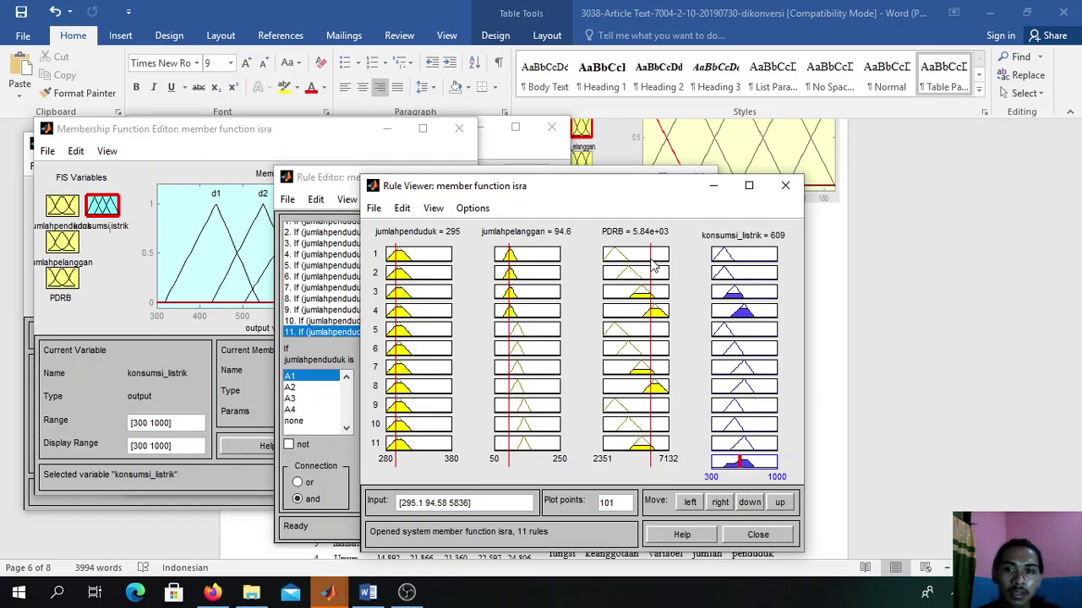
drag(653, 266, 627, 287)
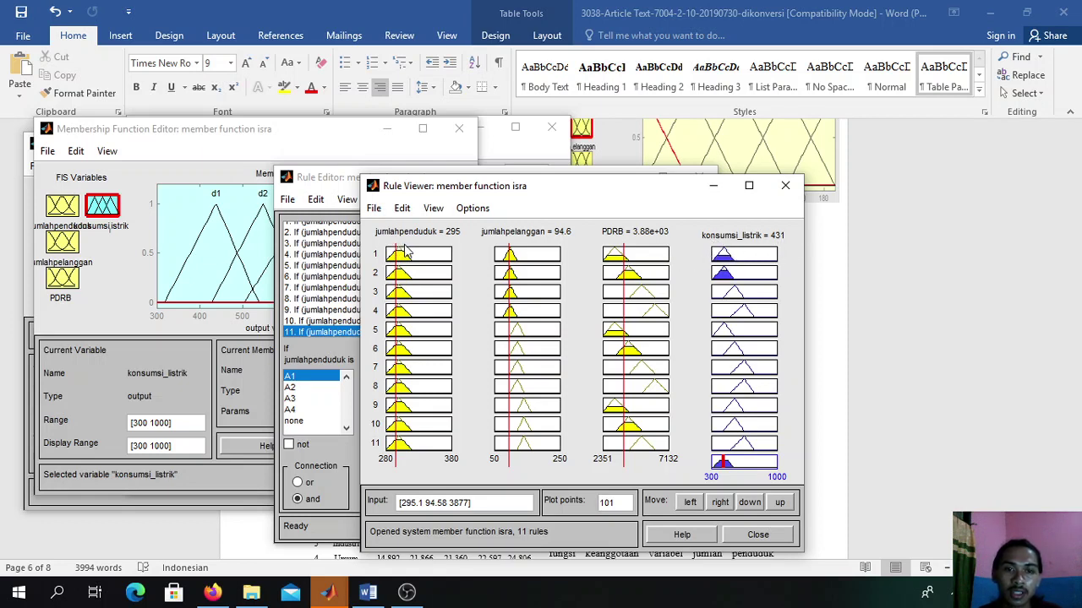
- Test another forecast by setting jumlahpenduduk to about 317, jumlahpelanggan to about 114 and PDRB to about 5145
drag(400, 253, 413, 255)
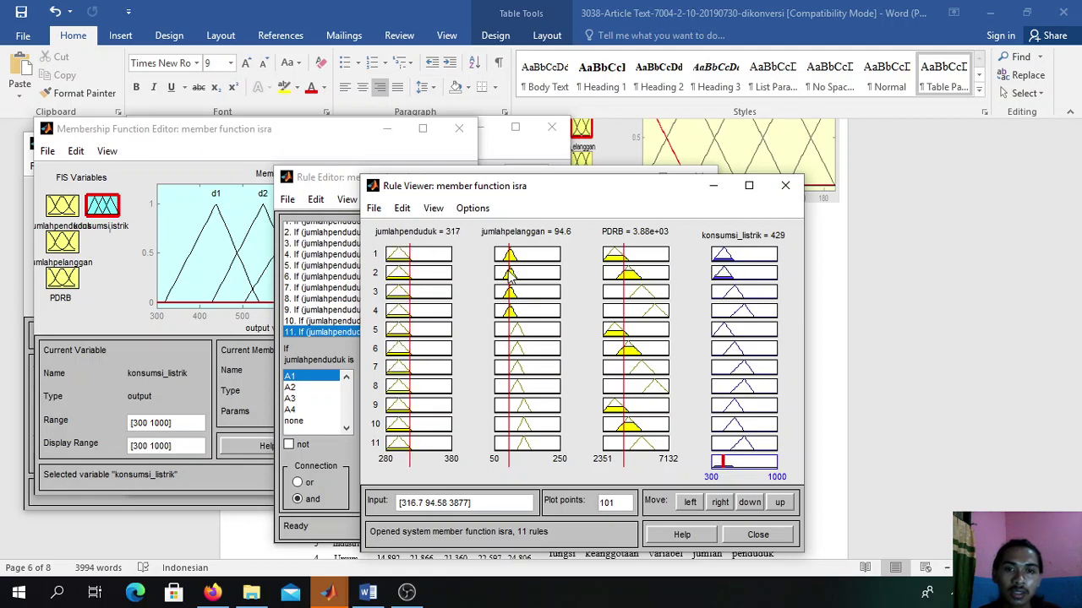
drag(511, 267, 519, 270)
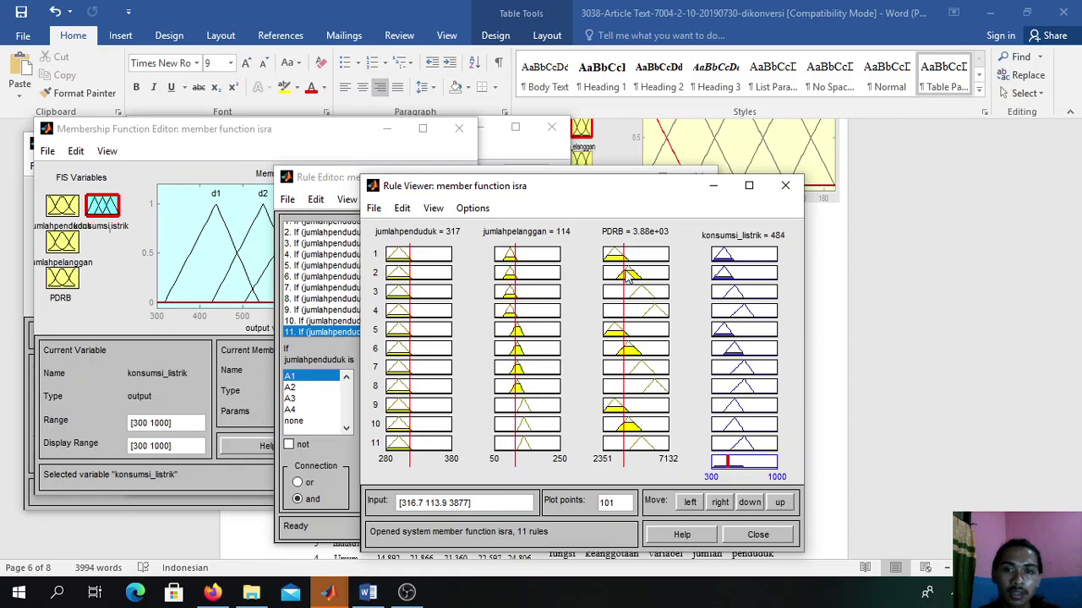
drag(627, 279, 645, 284)
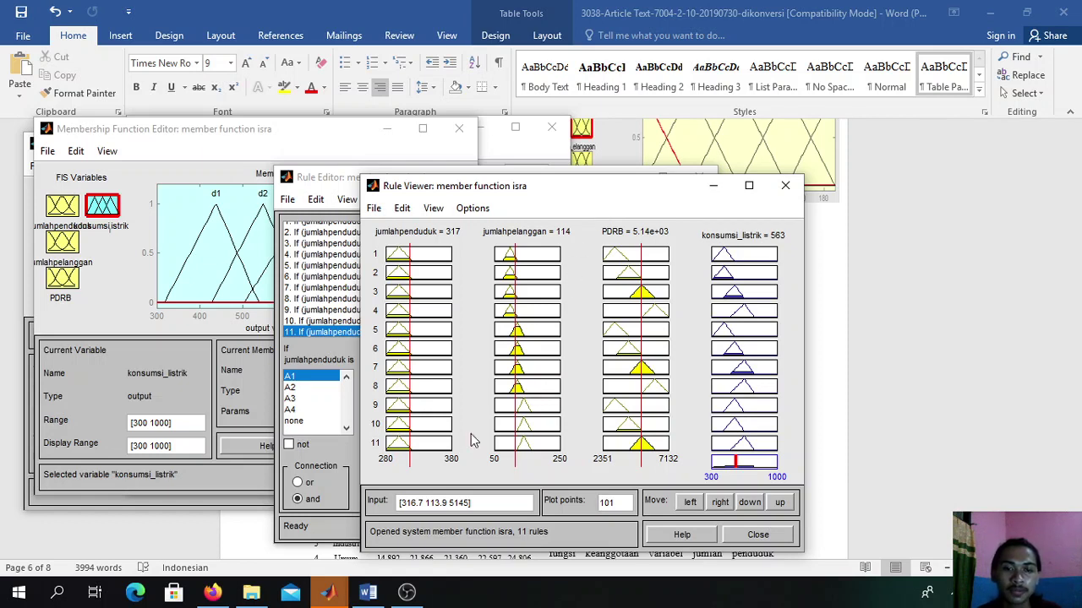
click(406, 594)
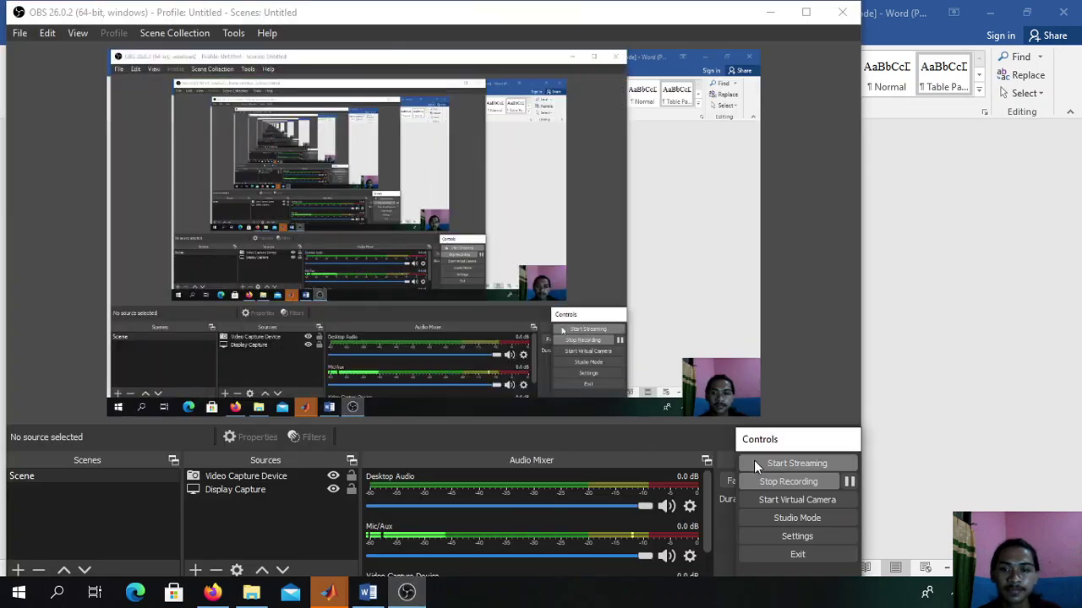